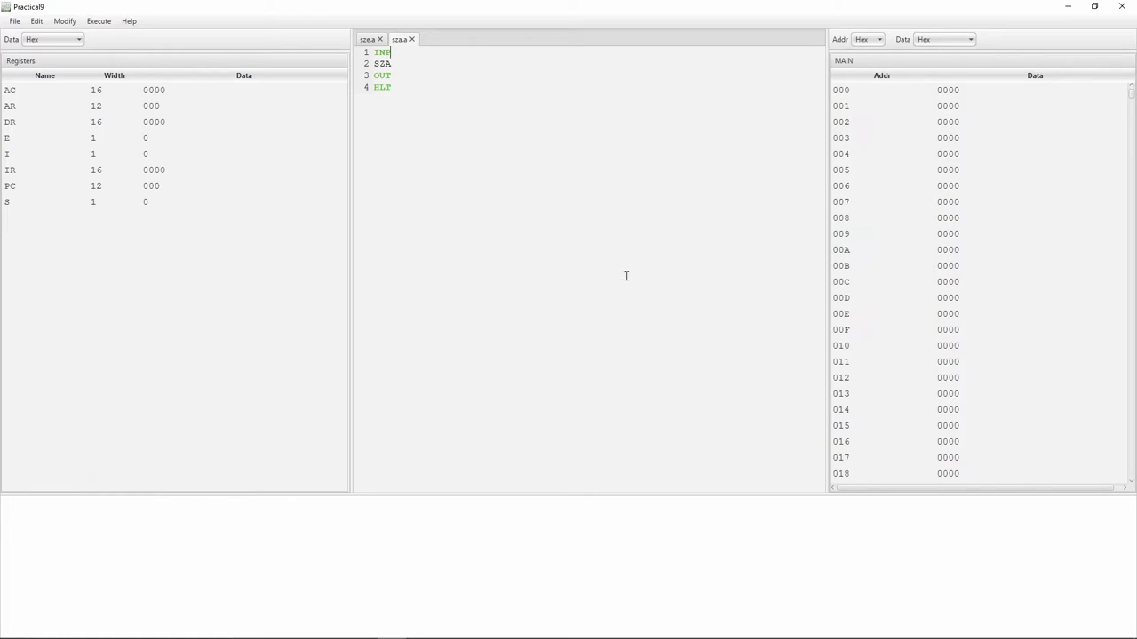
Step: Add a new machine instruction named SZA and set its opcode to 0xE004
click(65, 21)
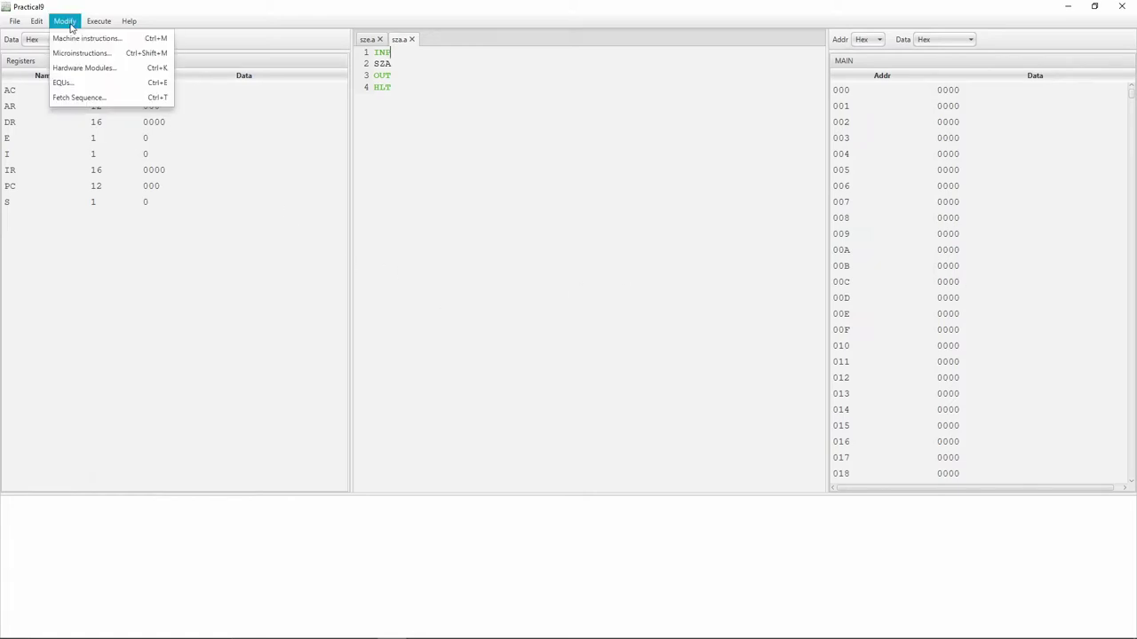
click(78, 38)
click(401, 393)
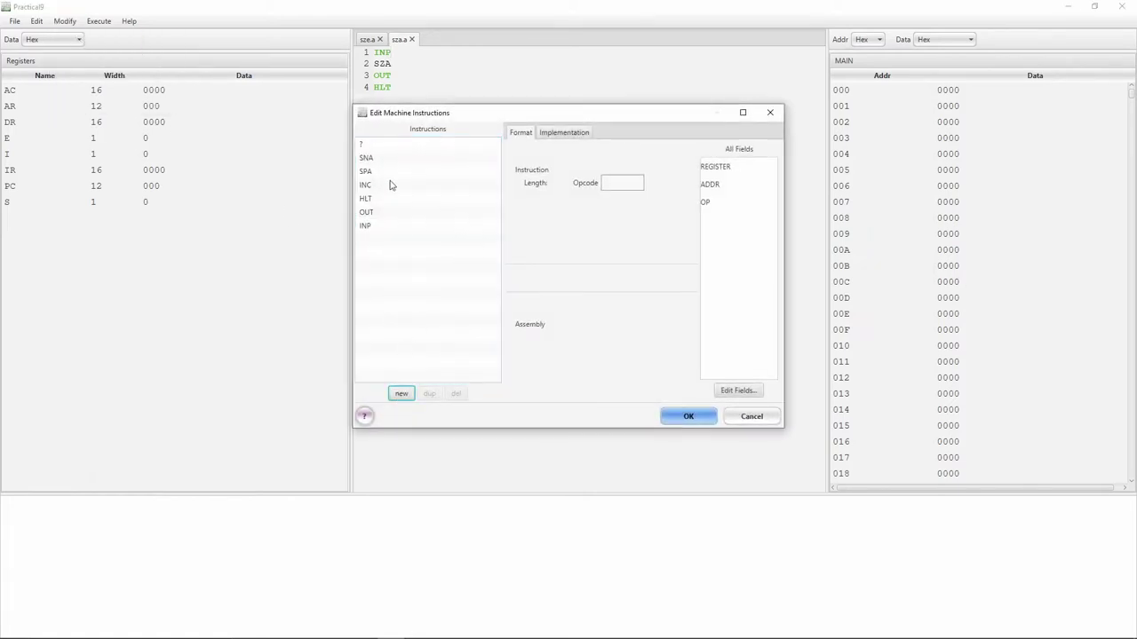
double_click(379, 147)
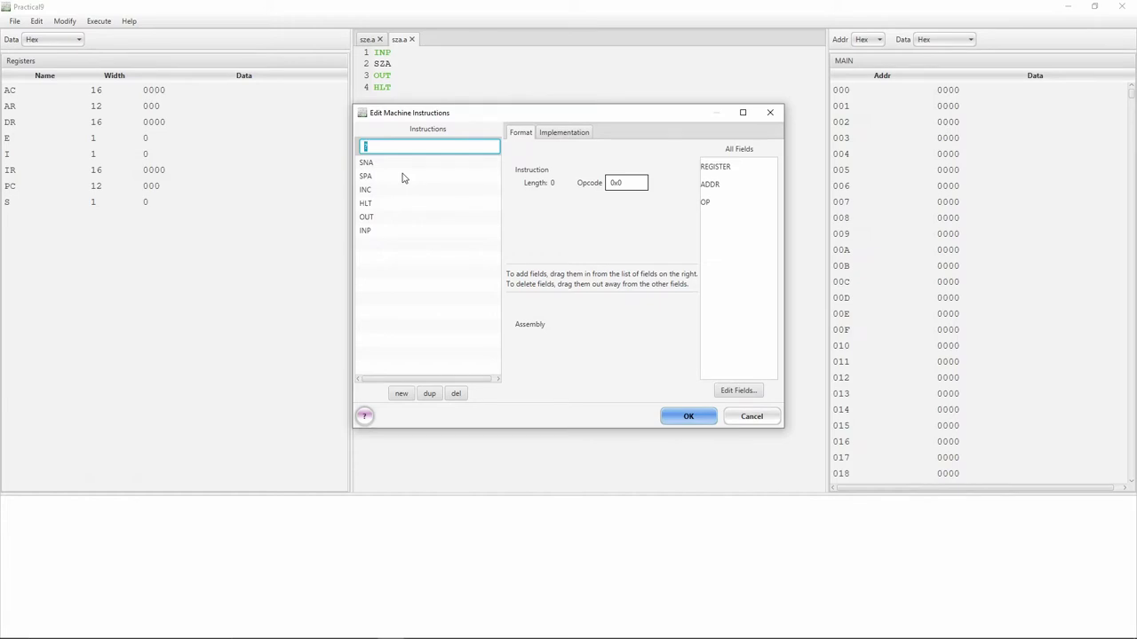
key(BackSpace)
text(SZA)
click(632, 184)
key(BackSpace)
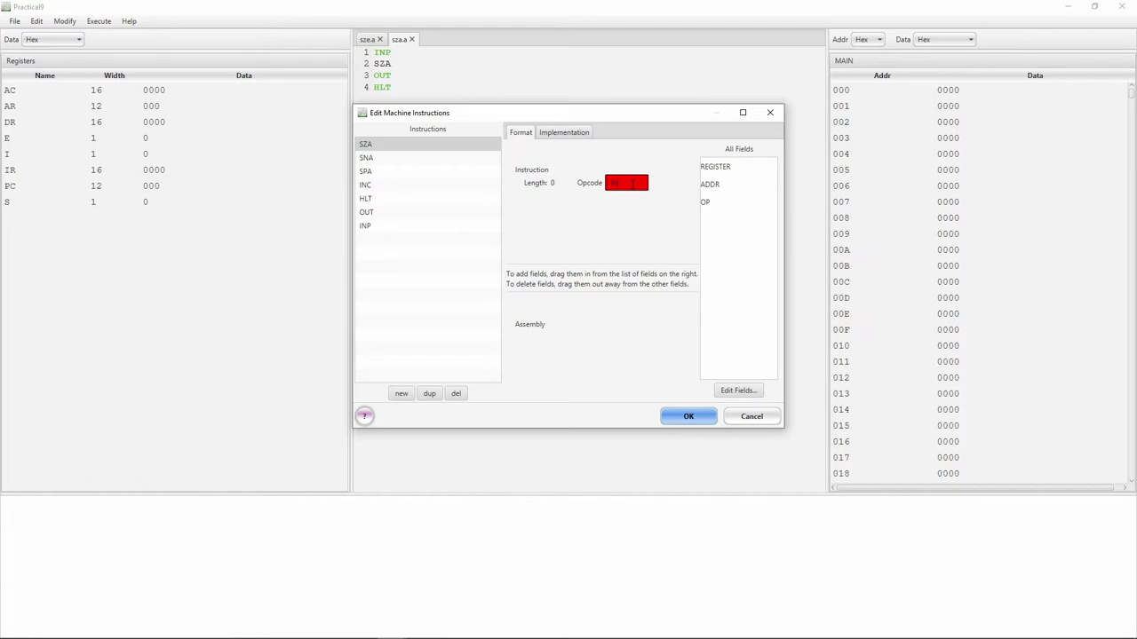
text(E004)
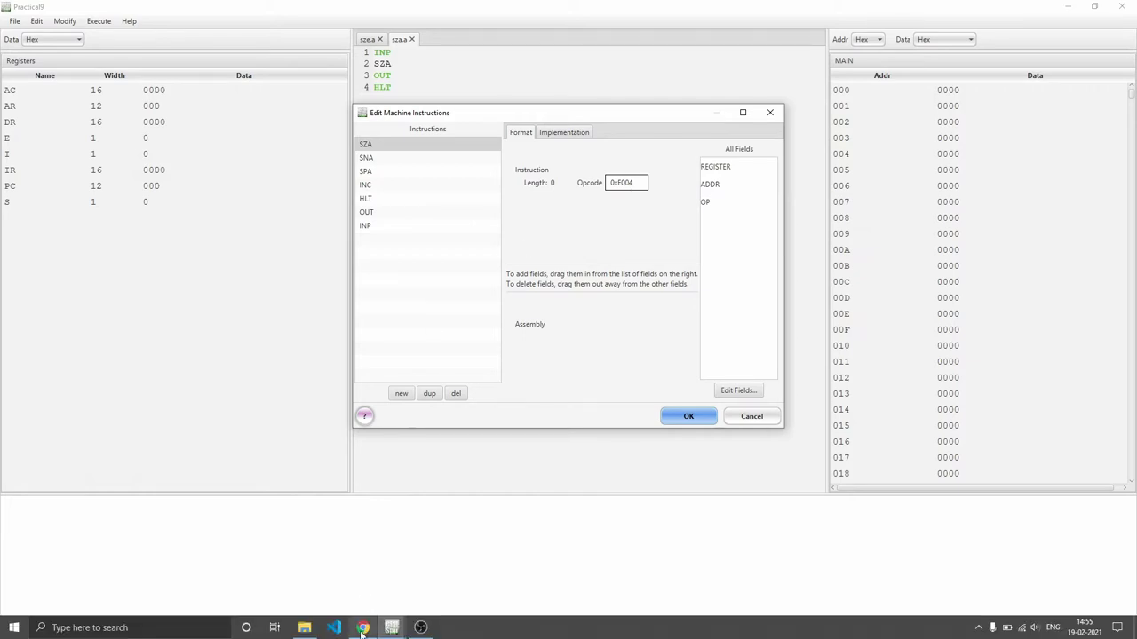
Step: Check SZA's hex code in the instruction table of the Annexure-83 PDF in Chrome, and return to CPU Sim to open SZA's implementation
click(363, 628)
scroll(748, 370, up, 2)
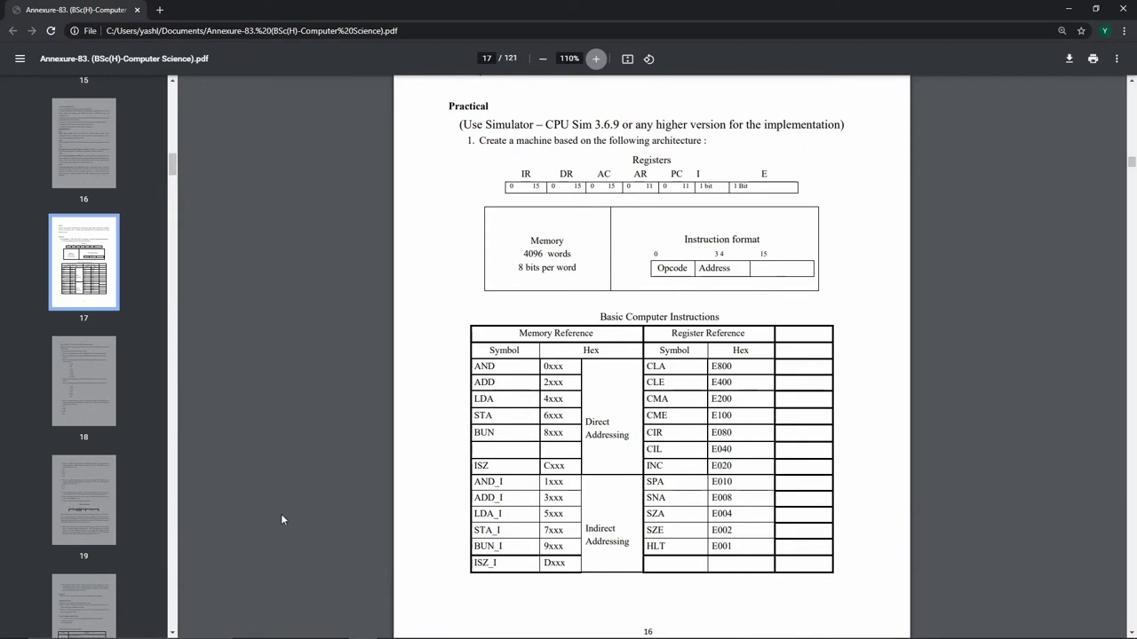
mouse_move(402, 632)
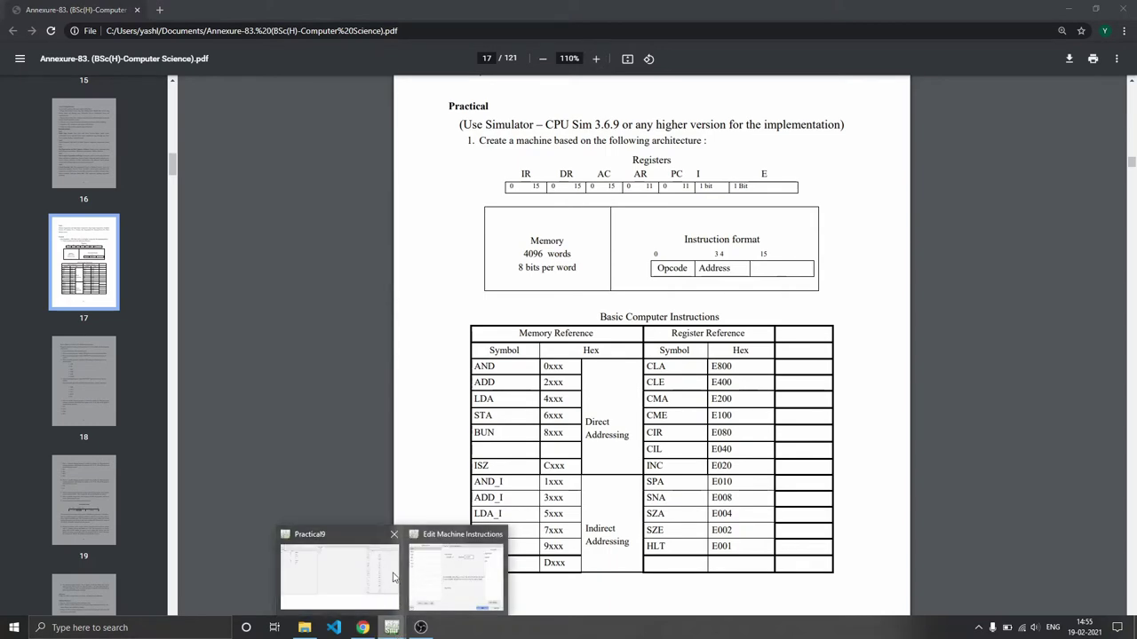
click(395, 578)
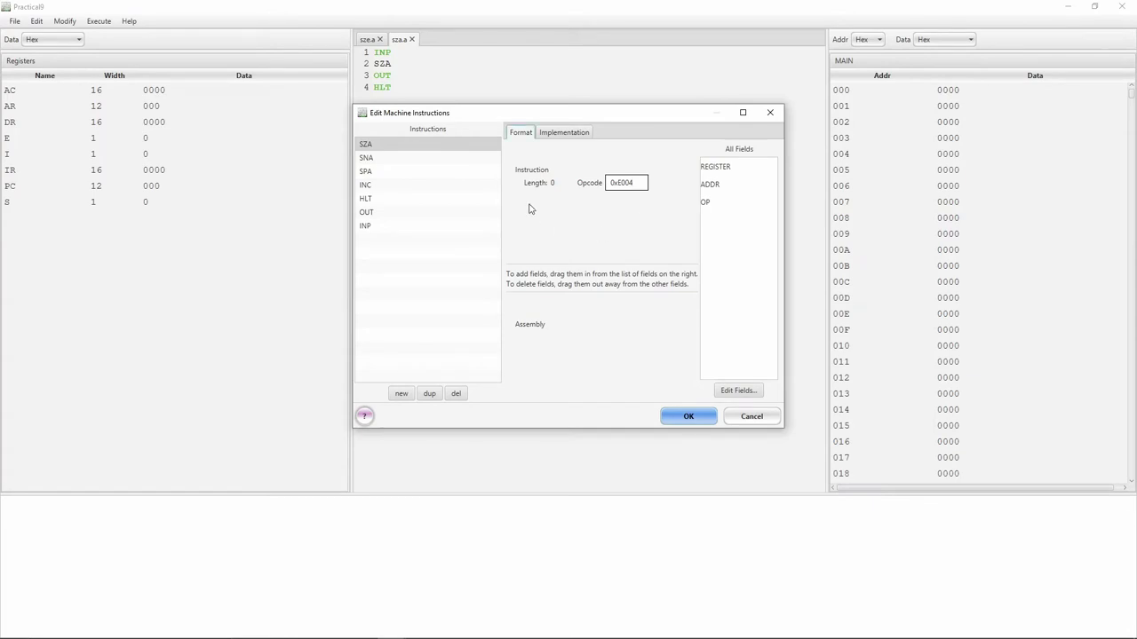
click(567, 134)
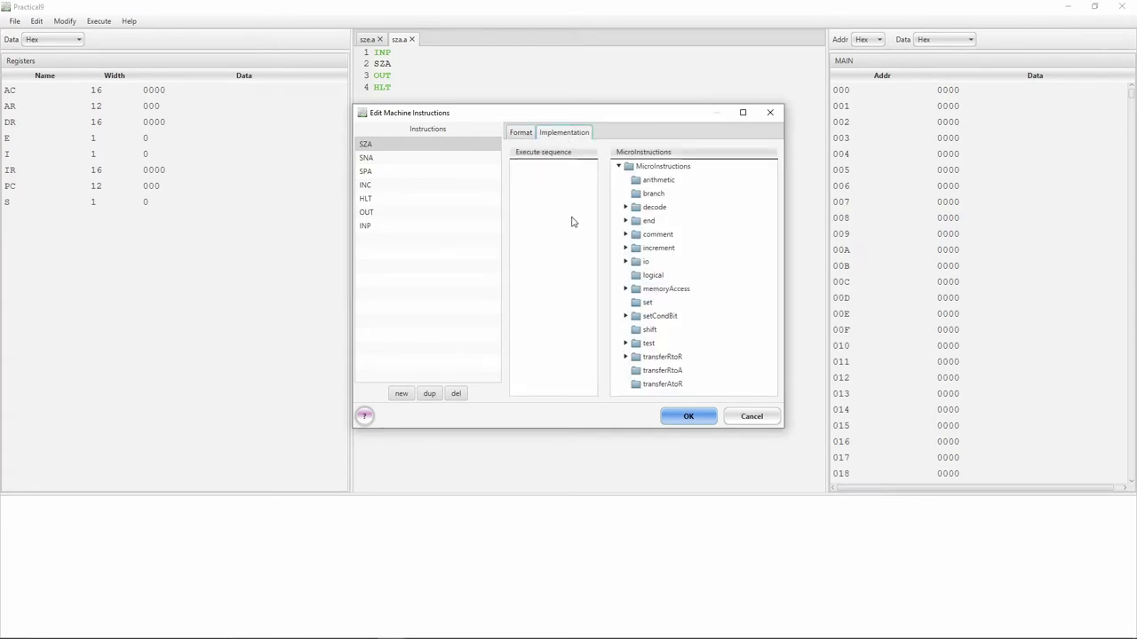
double_click(650, 345)
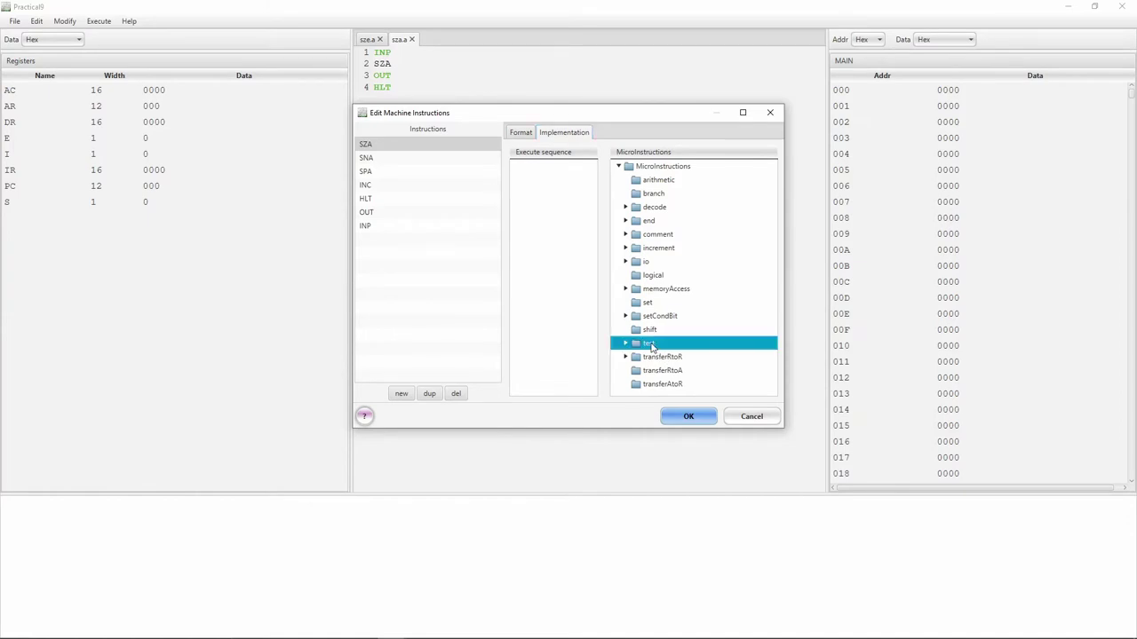
click(510, 418)
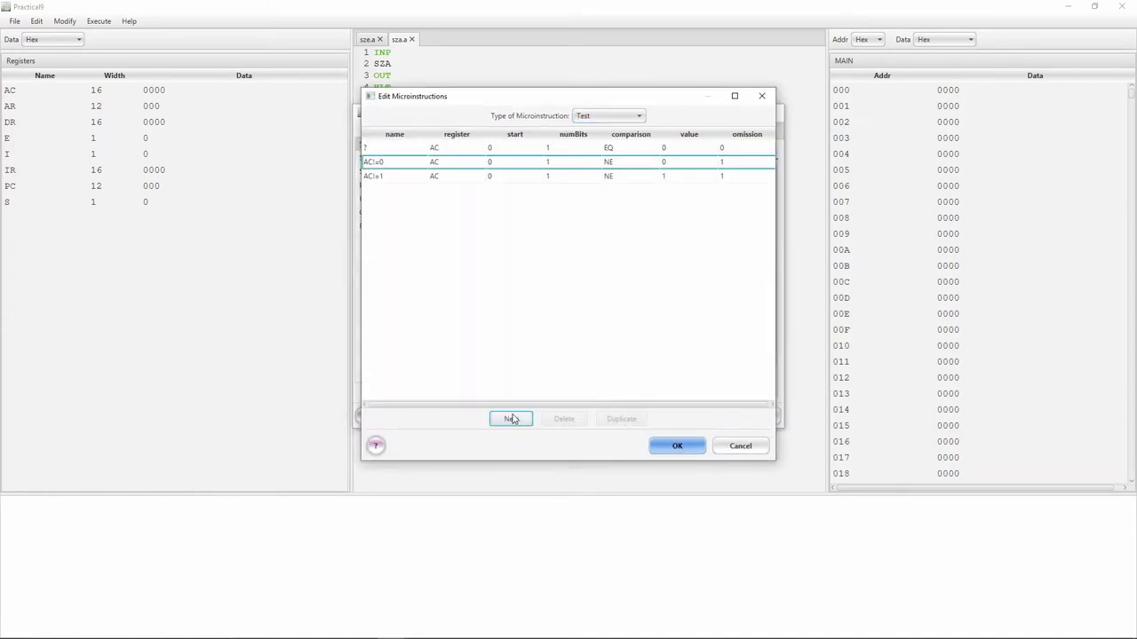
double_click(386, 150)
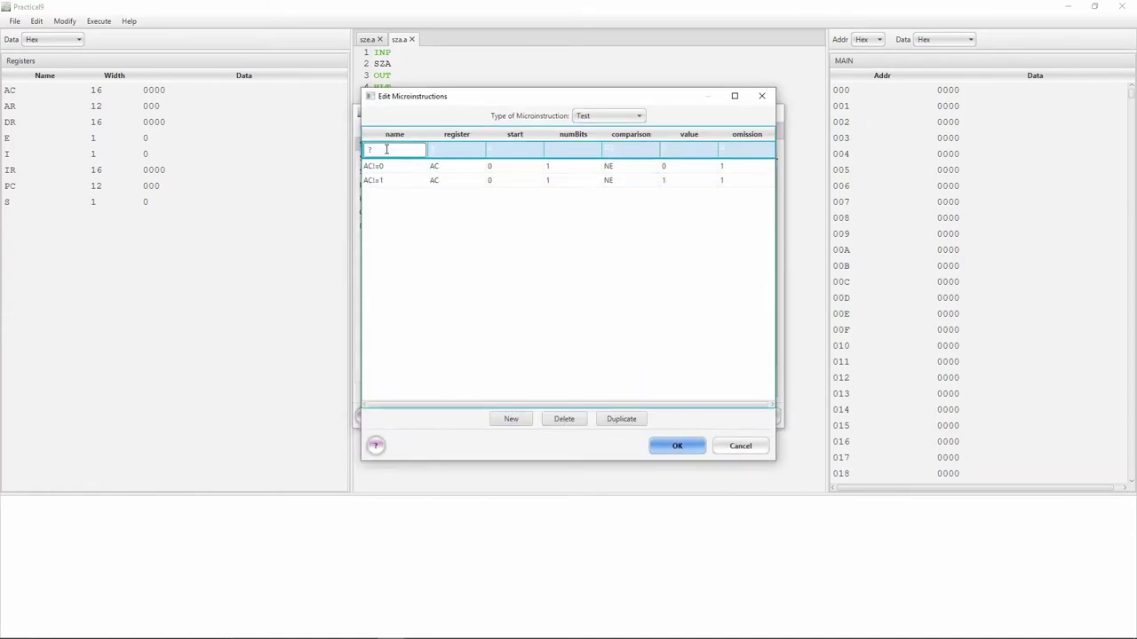
key(BackSpace)
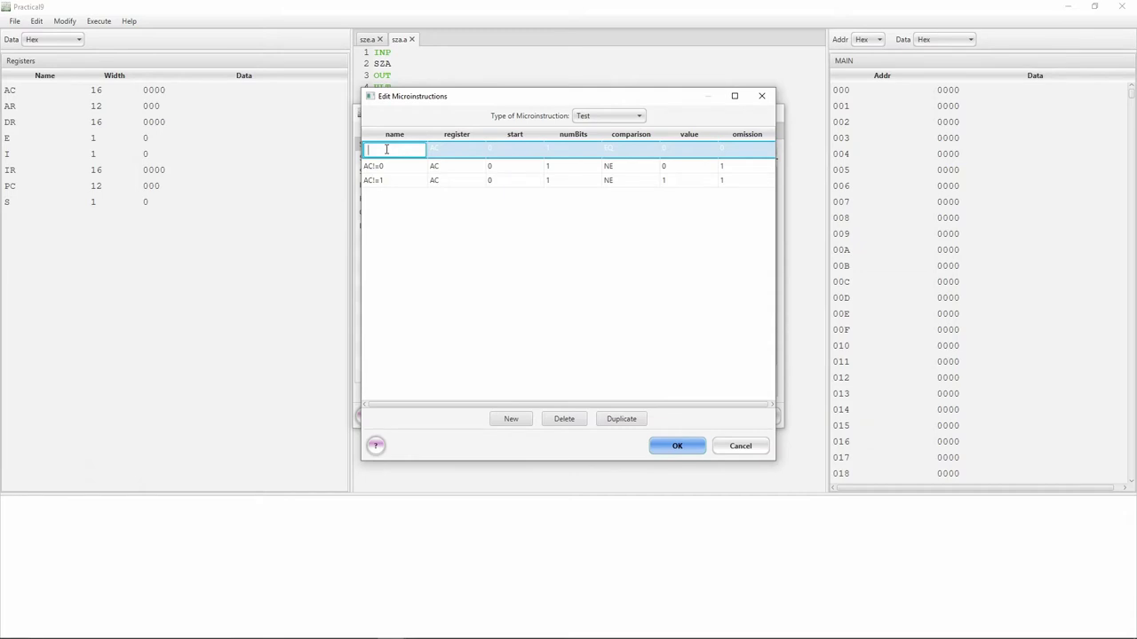
text(AC!=0)
key(Return)
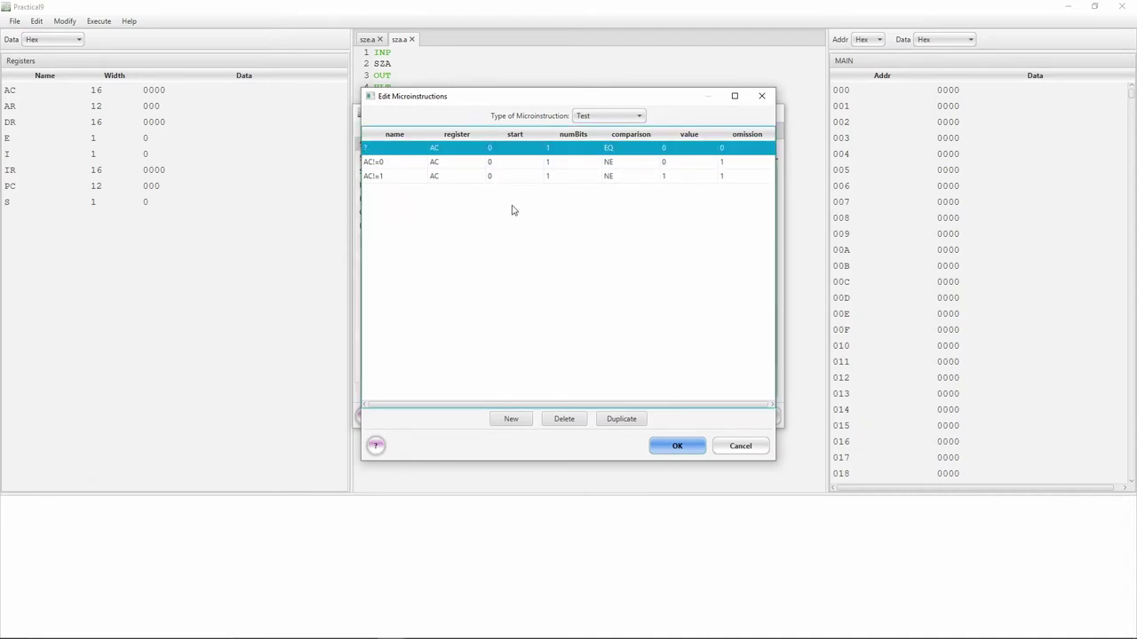
double_click(382, 149)
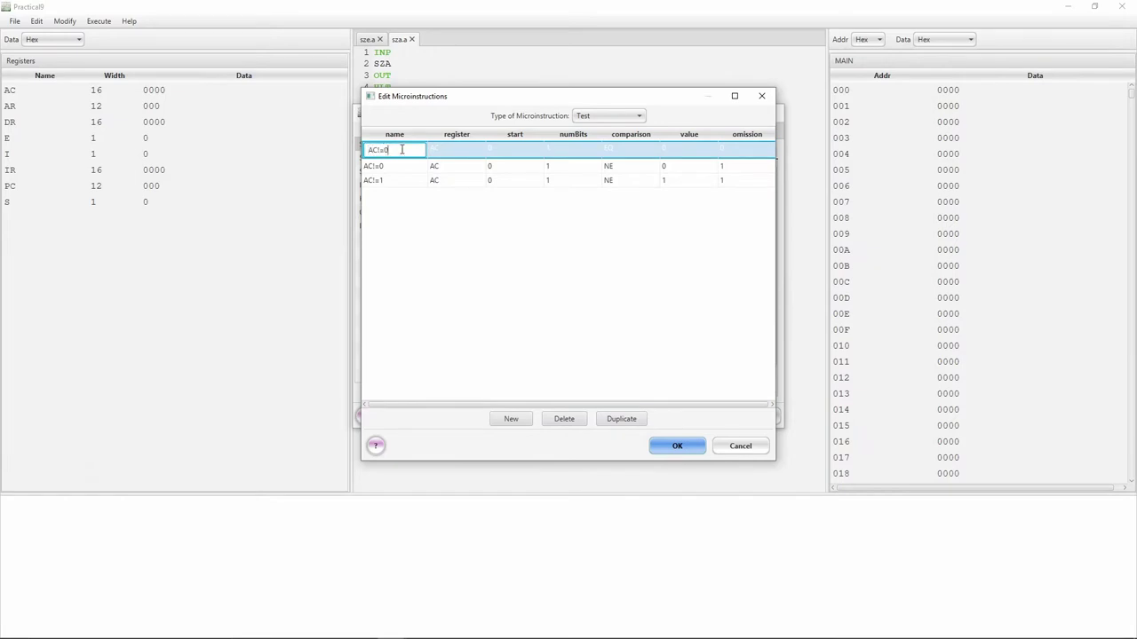
click(452, 148)
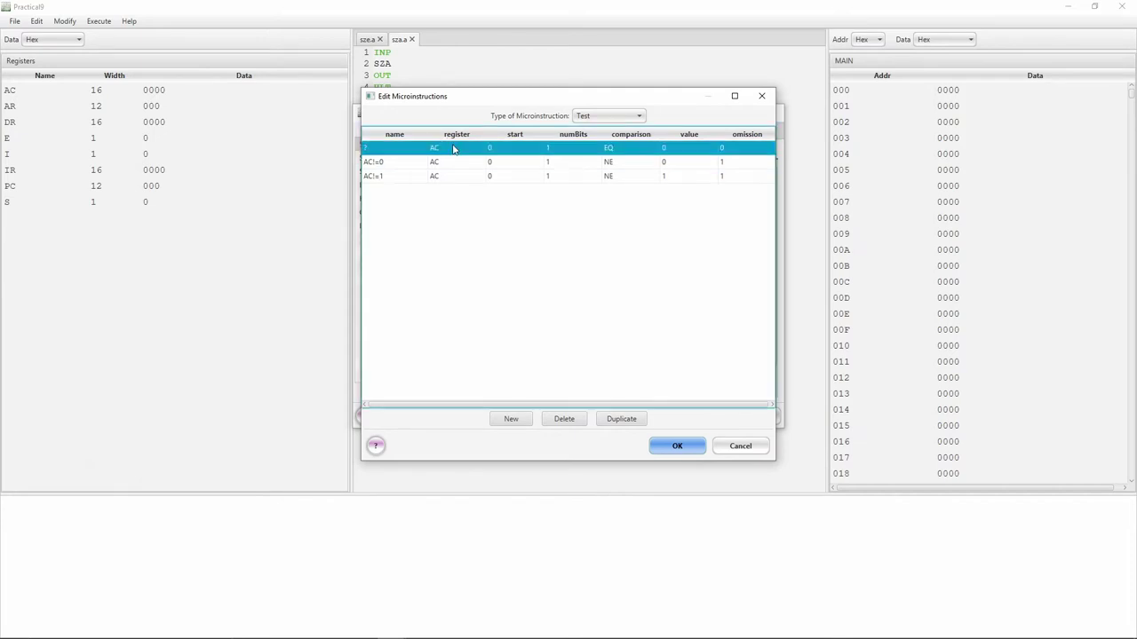
click(402, 153)
click(428, 258)
double_click(396, 150)
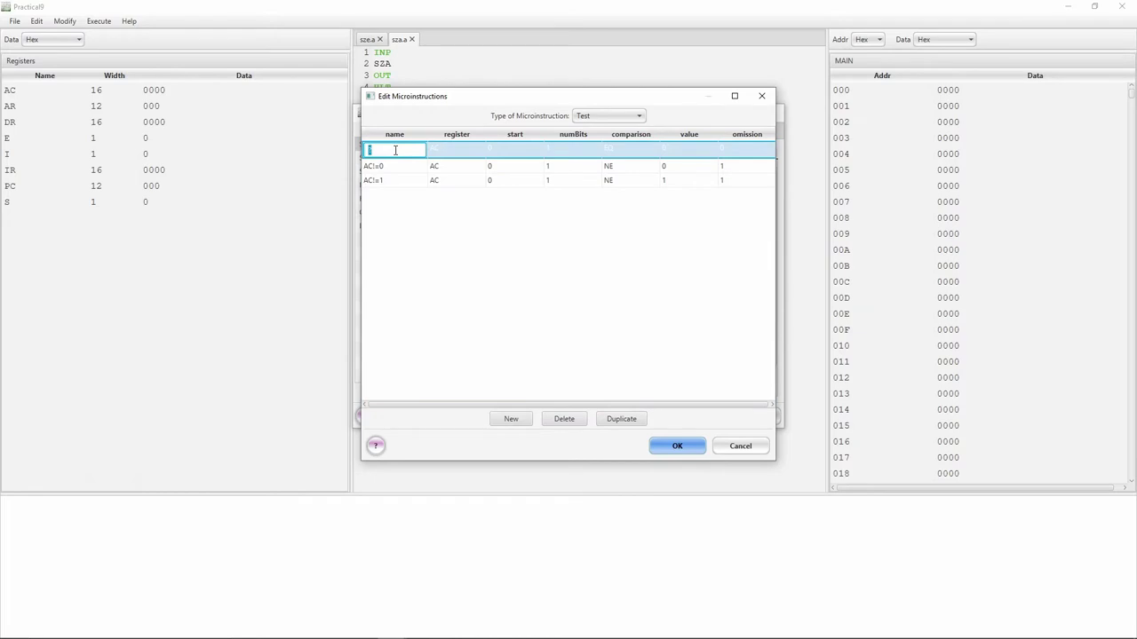
text(AC!=)
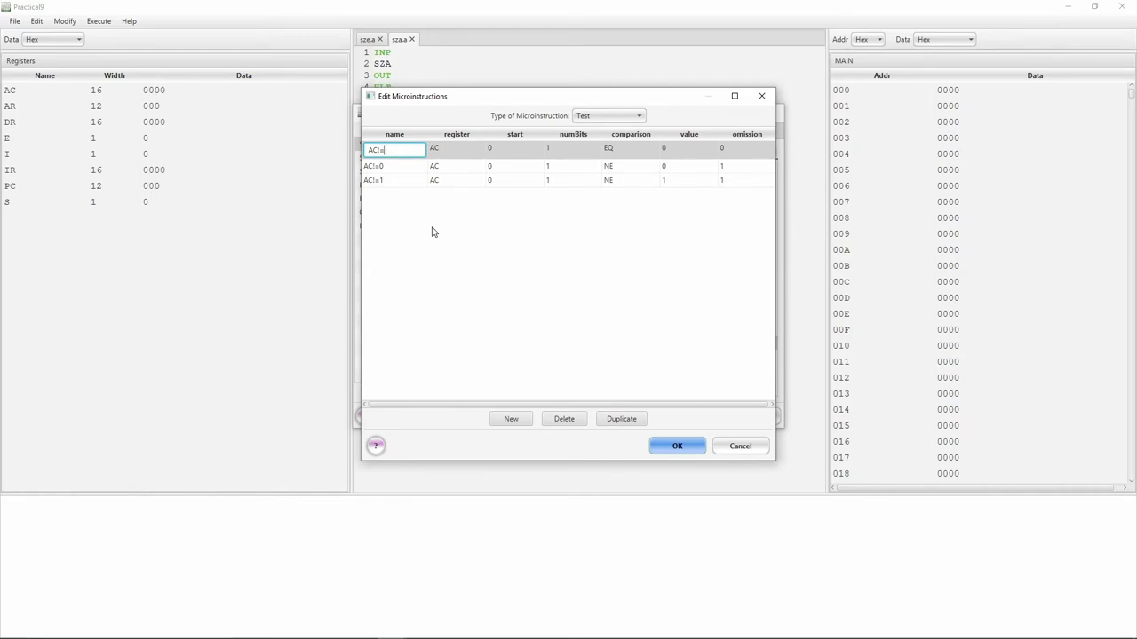
click(736, 447)
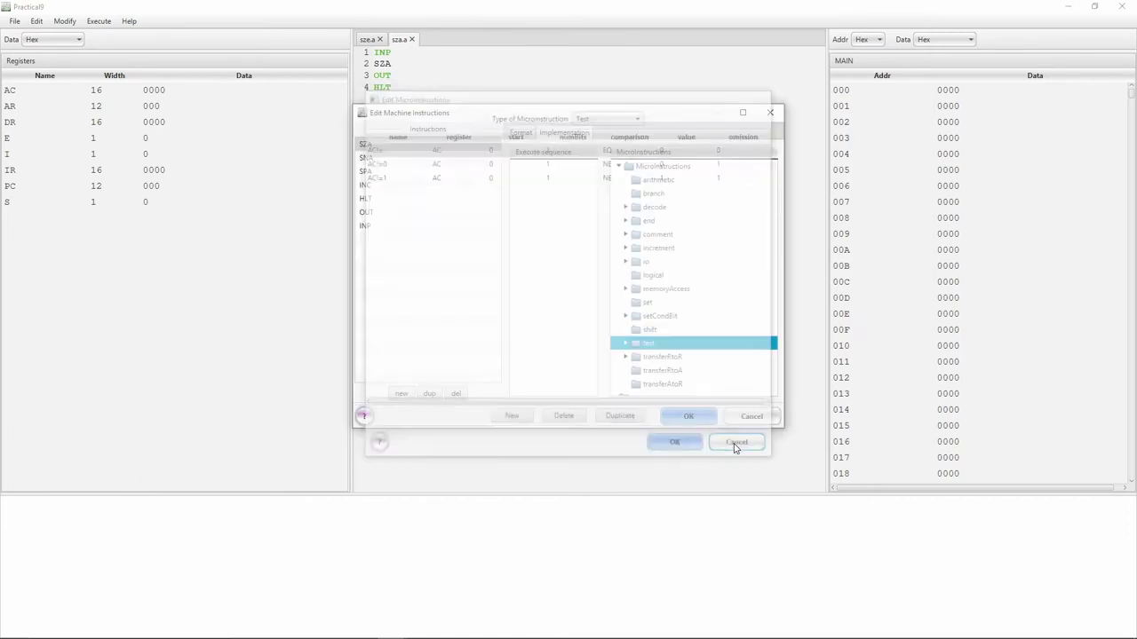
Step: Open the Test microinstructions for editing and rename the AC!=0 test as AC(0)!=0
double_click(655, 349)
click(396, 148)
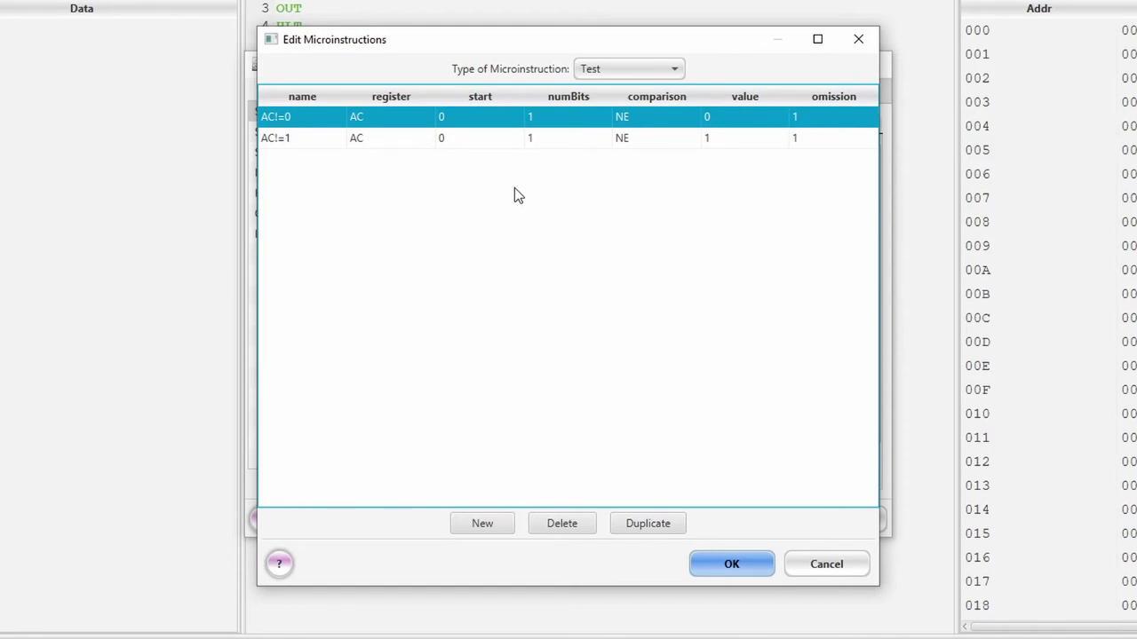
double_click(310, 121)
click(281, 120)
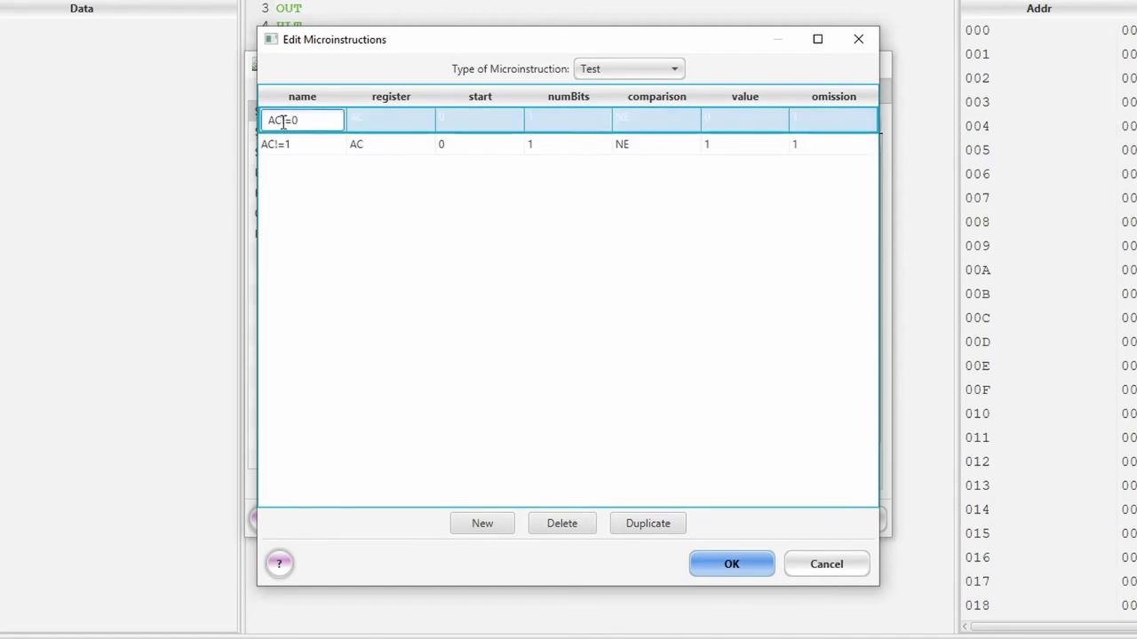
text((0))
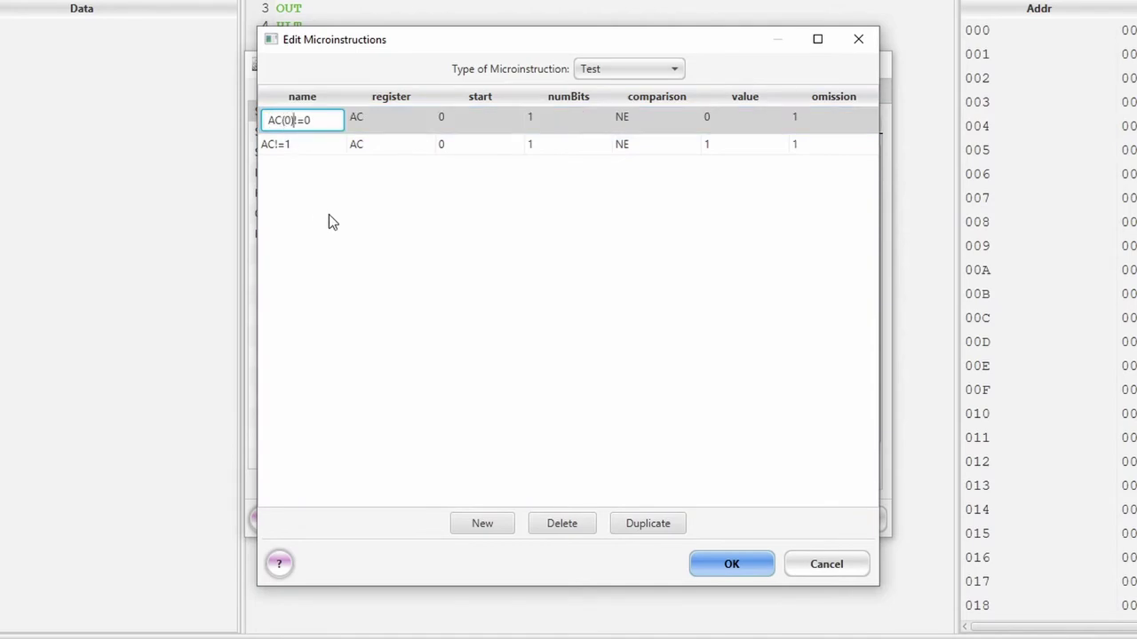
click(306, 141)
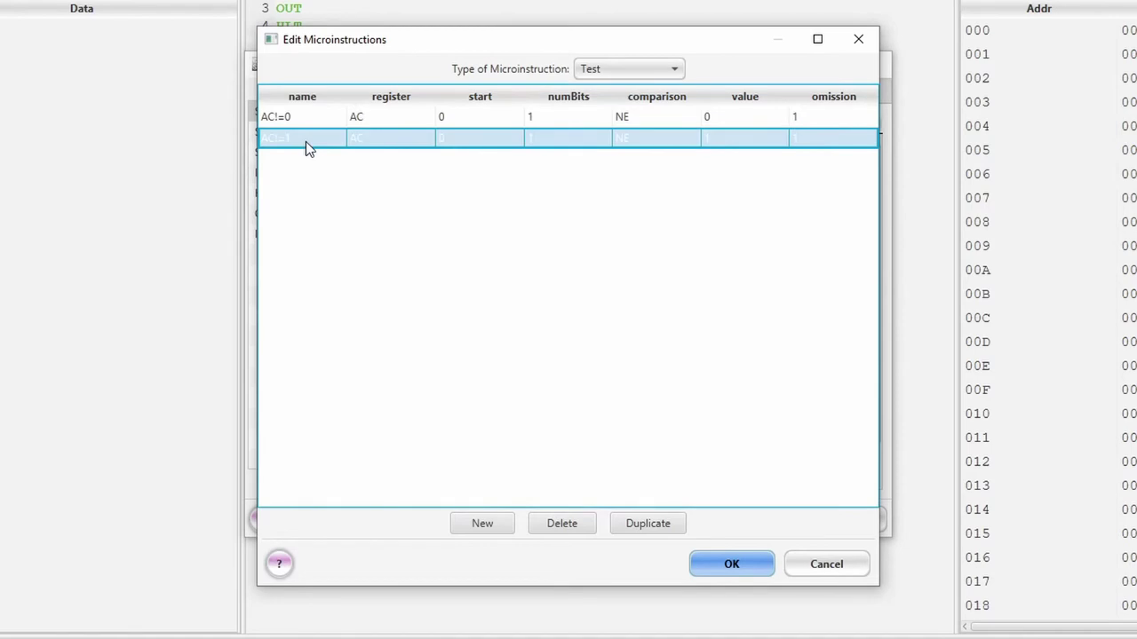
click(294, 113)
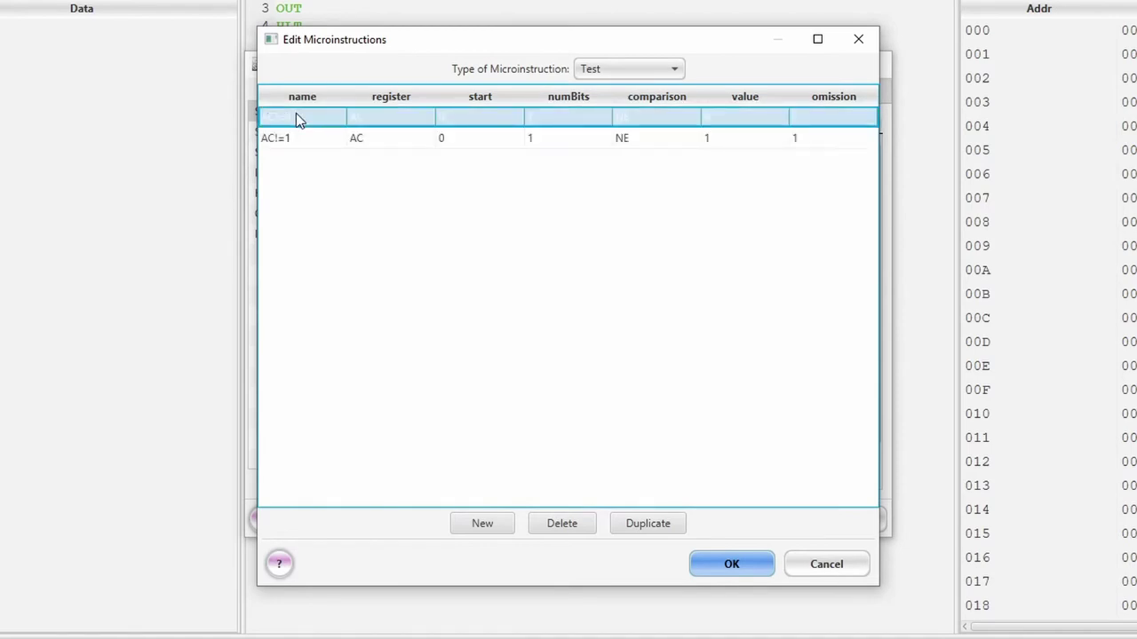
click(296, 112)
click(282, 120)
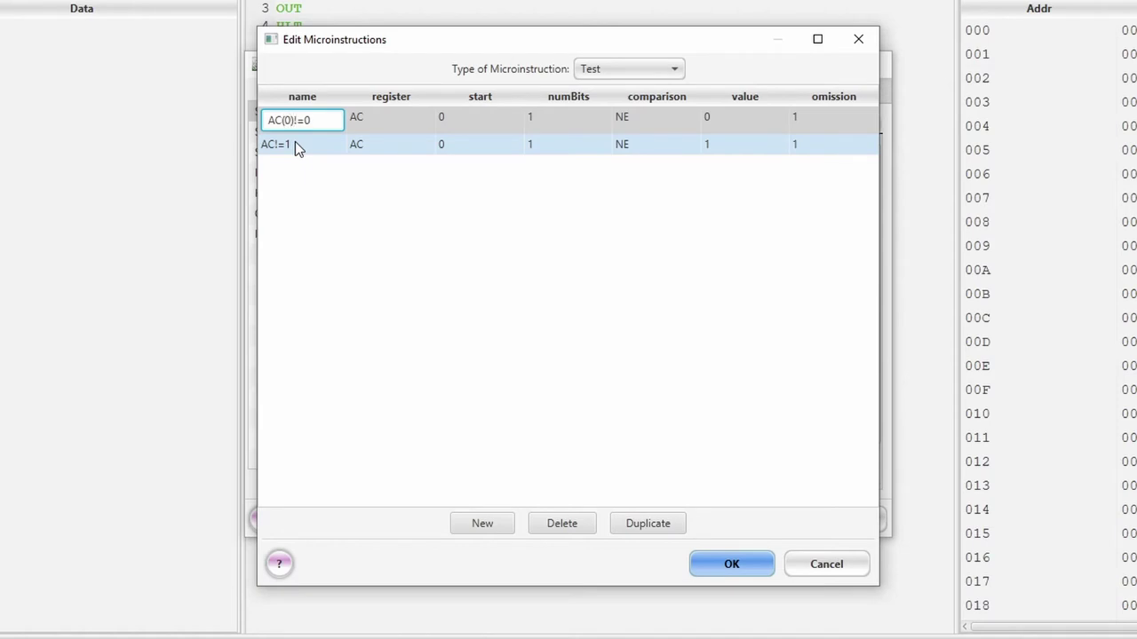
key(Tab)
Step: Rename the AC!=1 test microinstruction as AC(0)!=1
click(295, 141)
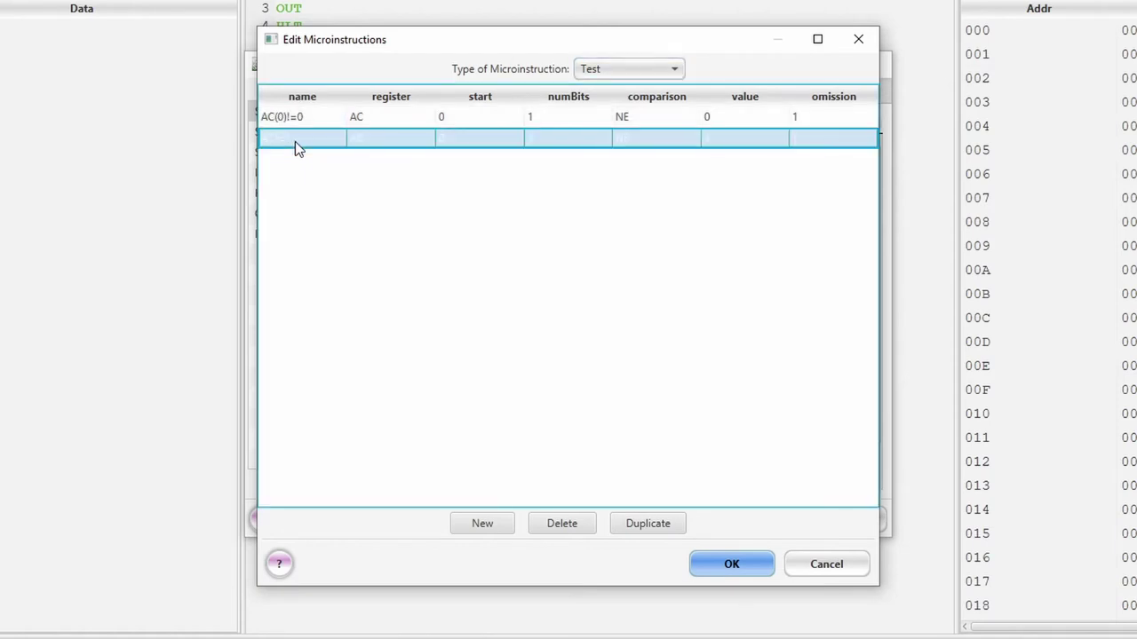
click(295, 141)
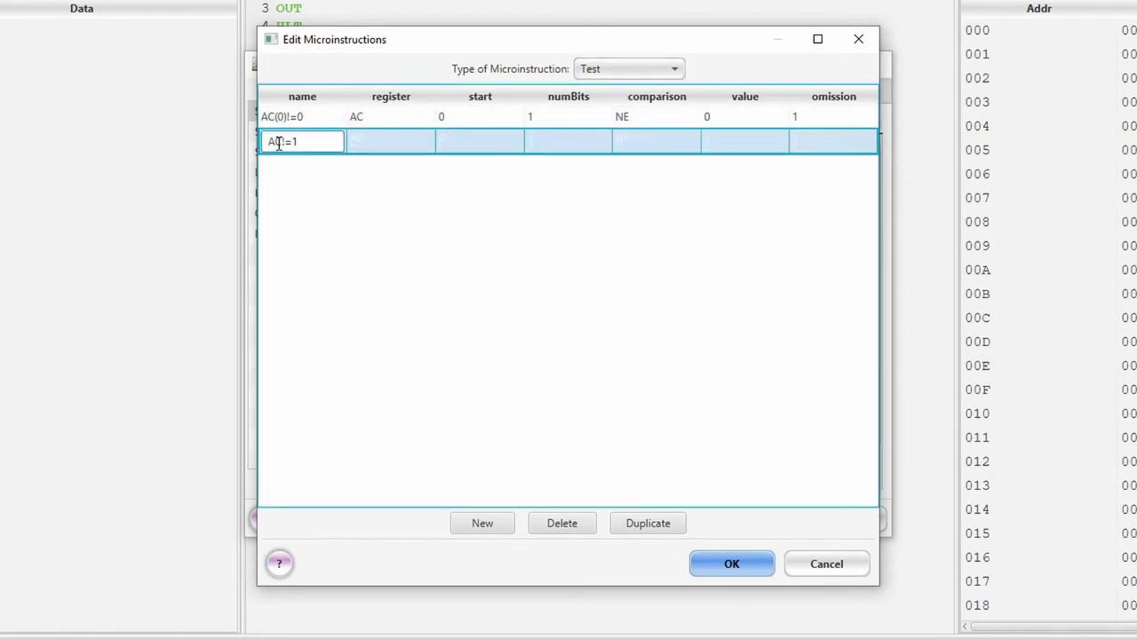
click(282, 145)
text((0)
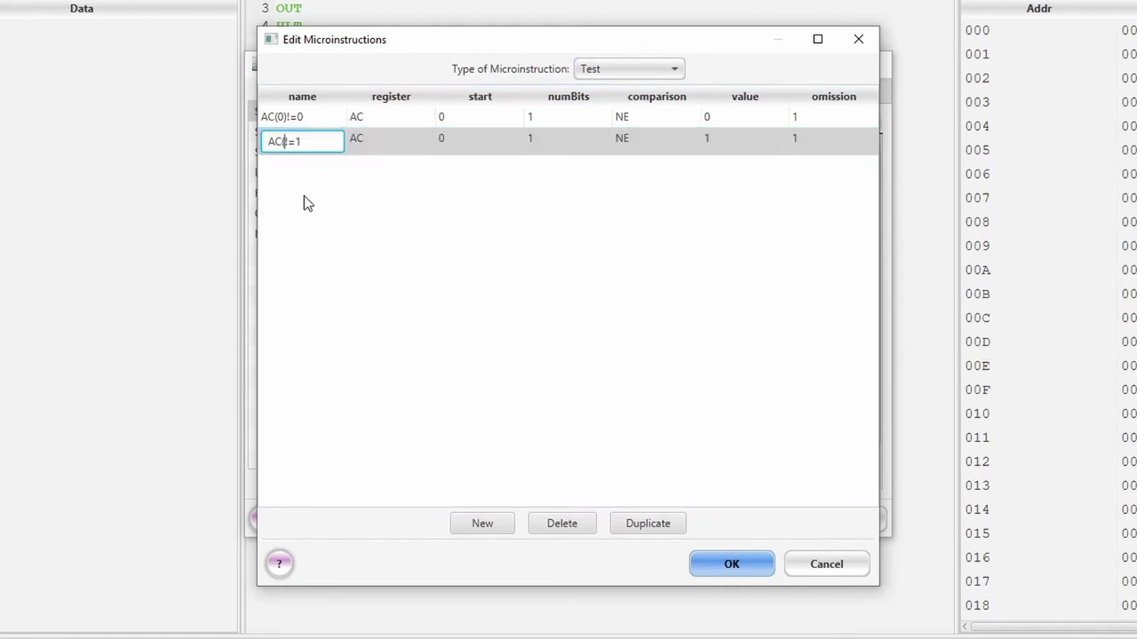
text())
key(Tab)
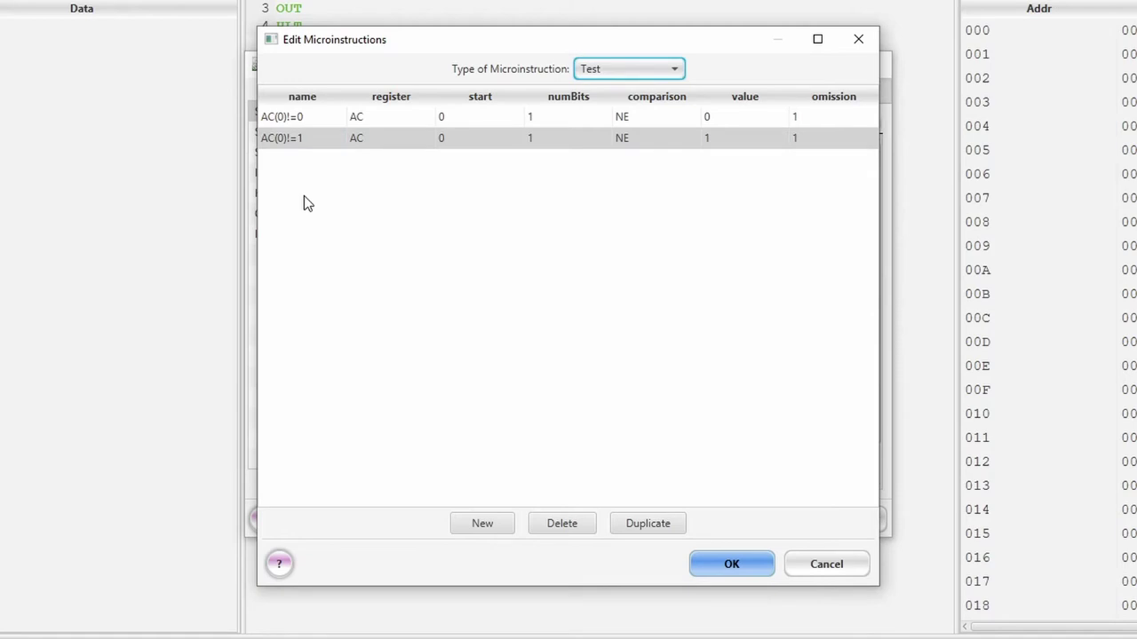
Step: Add a new Test microinstruction and name it AC!=0
click(483, 523)
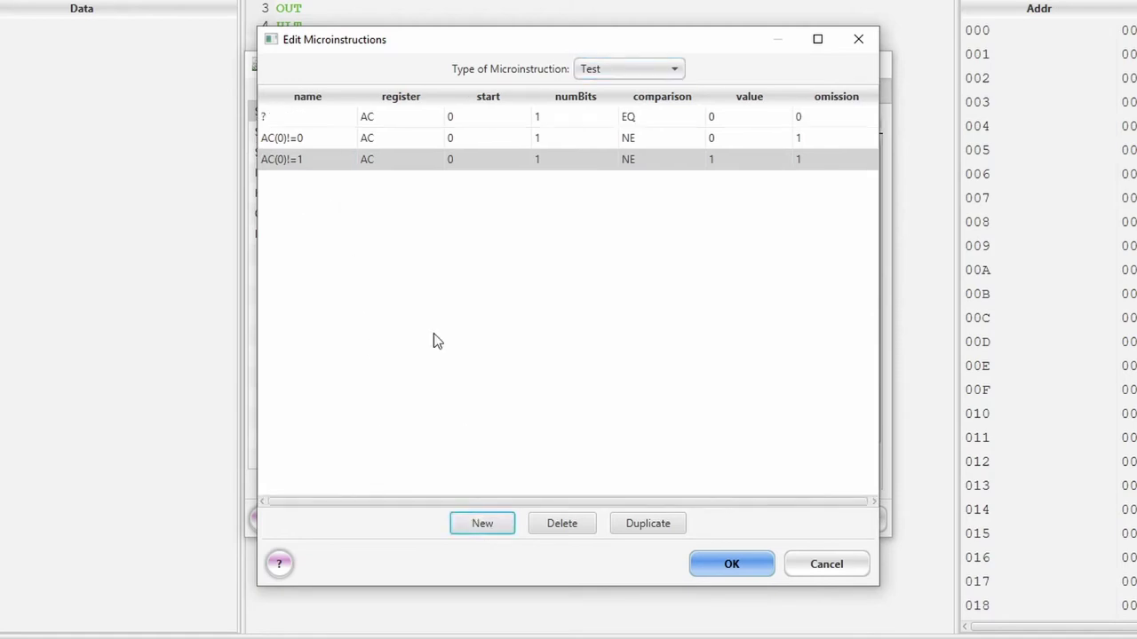
double_click(317, 115)
text(A)
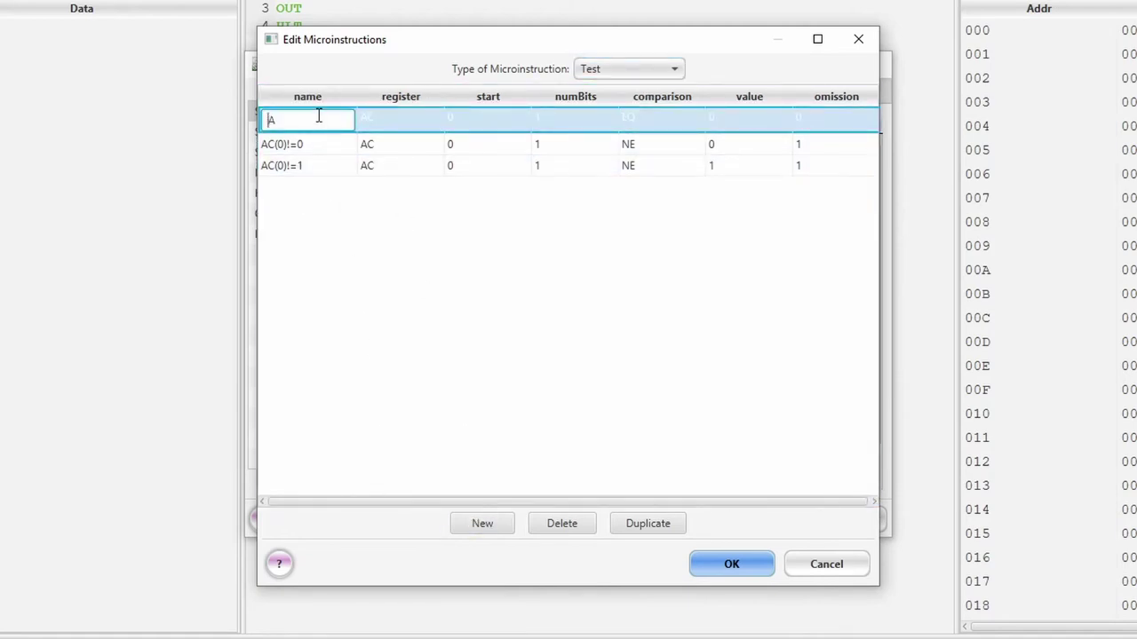
text(C!=0)
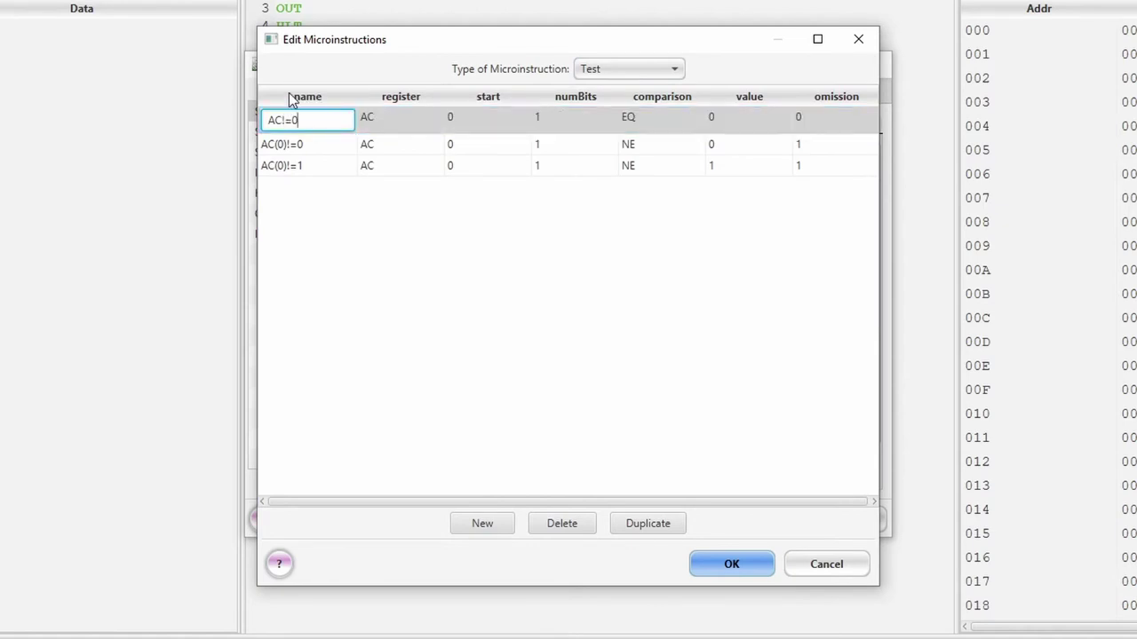
click(436, 124)
Step: Configure the AC!=0 test on AC with 16 bits, comparison NE and omission 1, and save the microinstructions
click(415, 123)
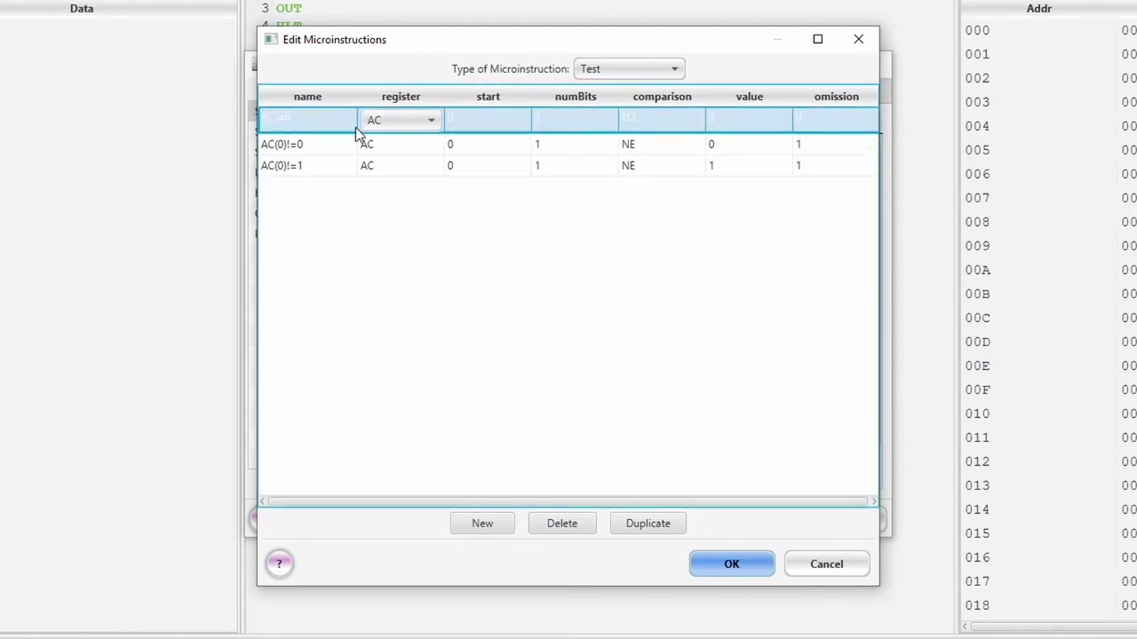
click(482, 121)
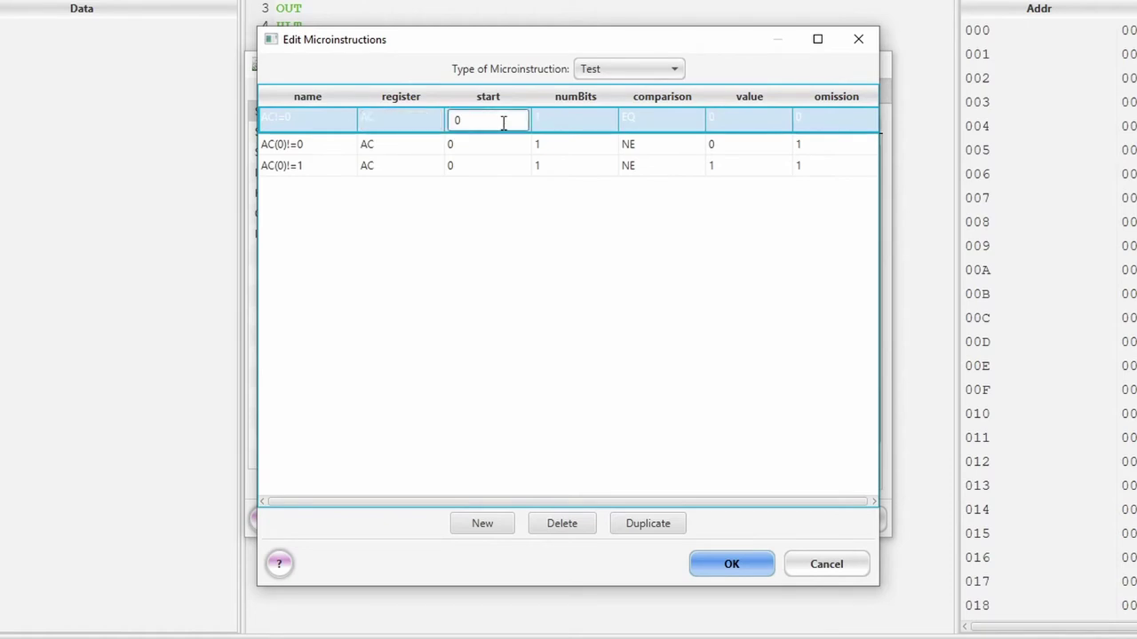
click(559, 123)
text(16)
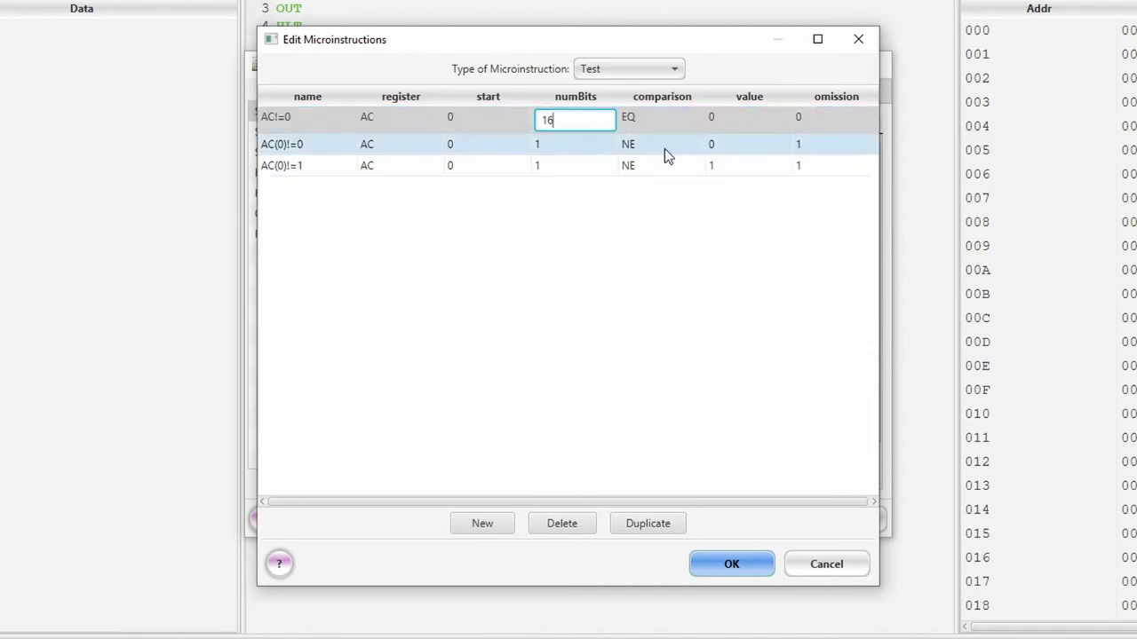
click(652, 124)
click(652, 125)
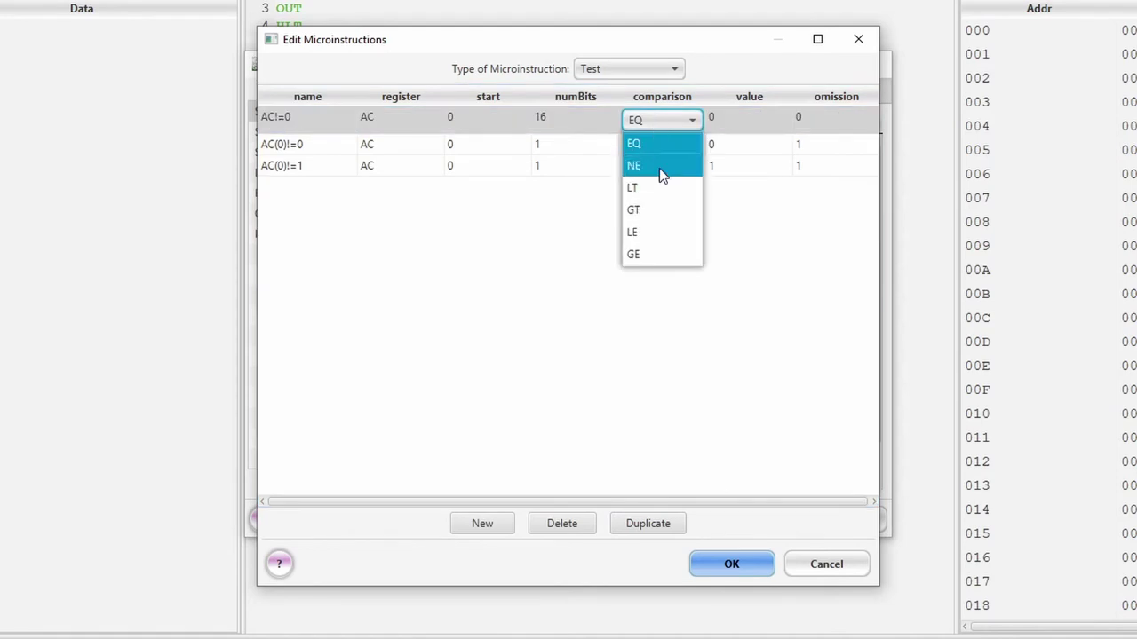
click(660, 167)
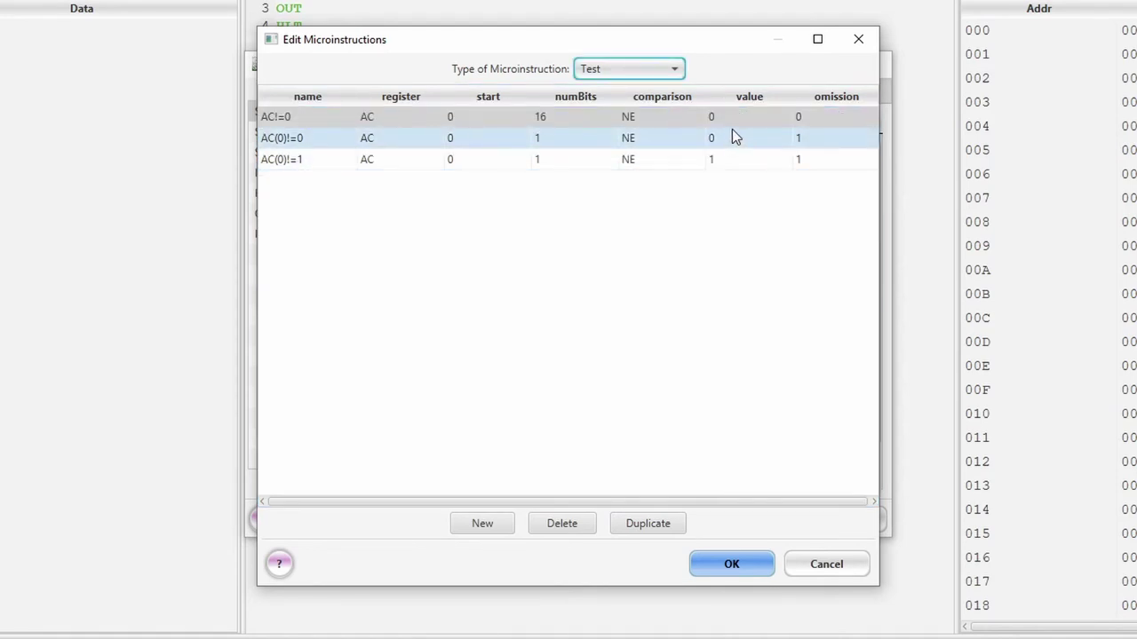
click(830, 118)
text(1)
key(Return)
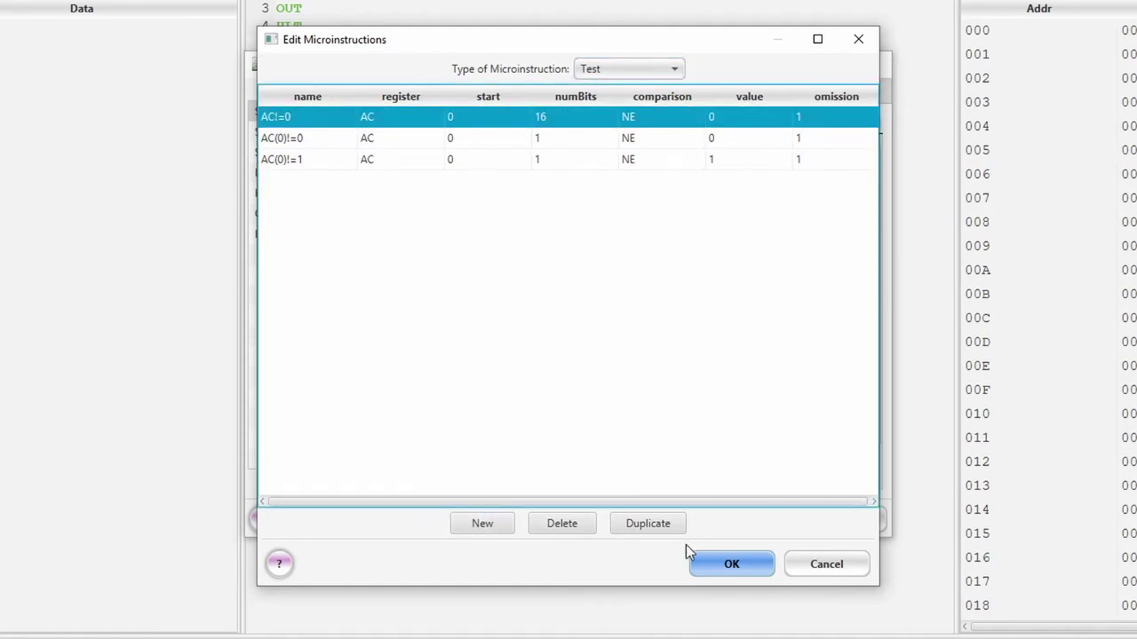
click(729, 566)
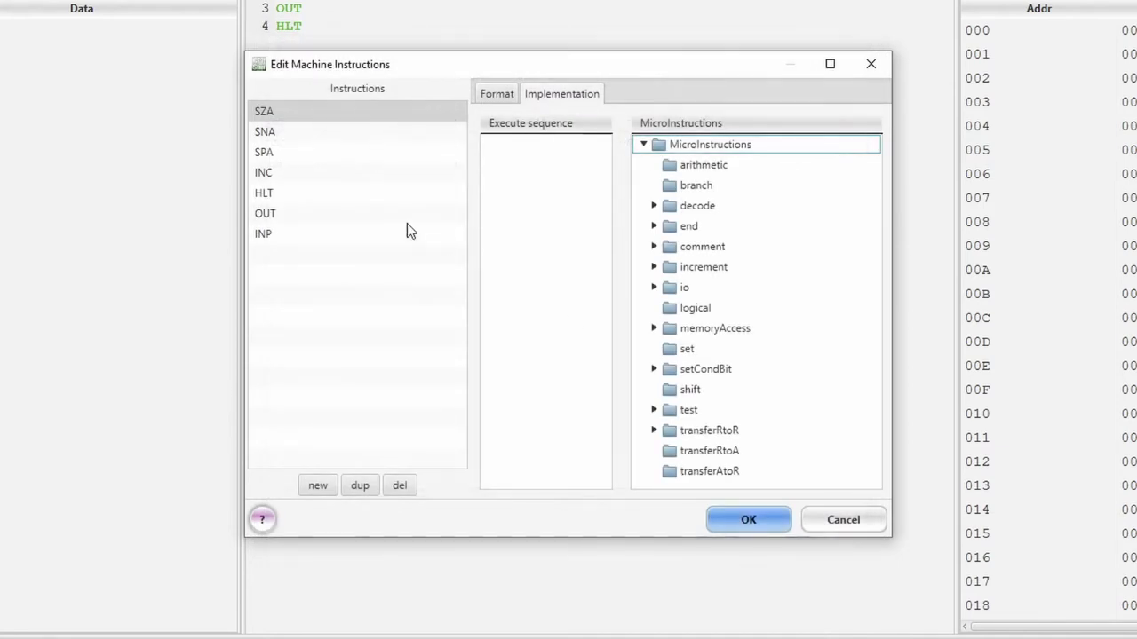
Step: Review SNA's execute sequence as a reference and check the format of the SZA instruction
click(336, 161)
click(326, 133)
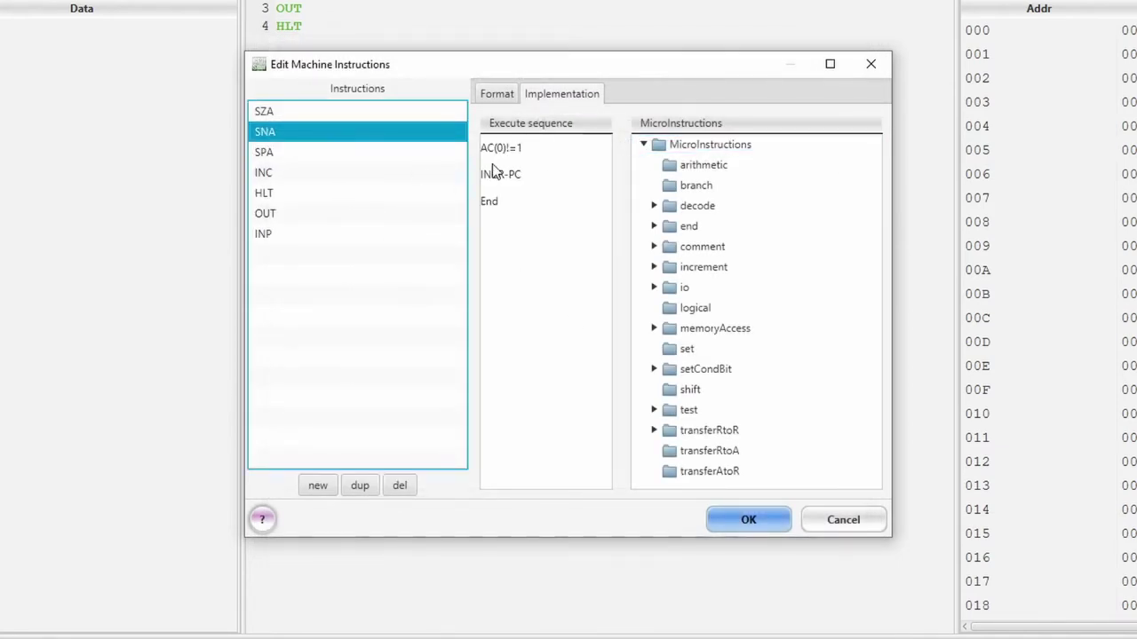
click(393, 116)
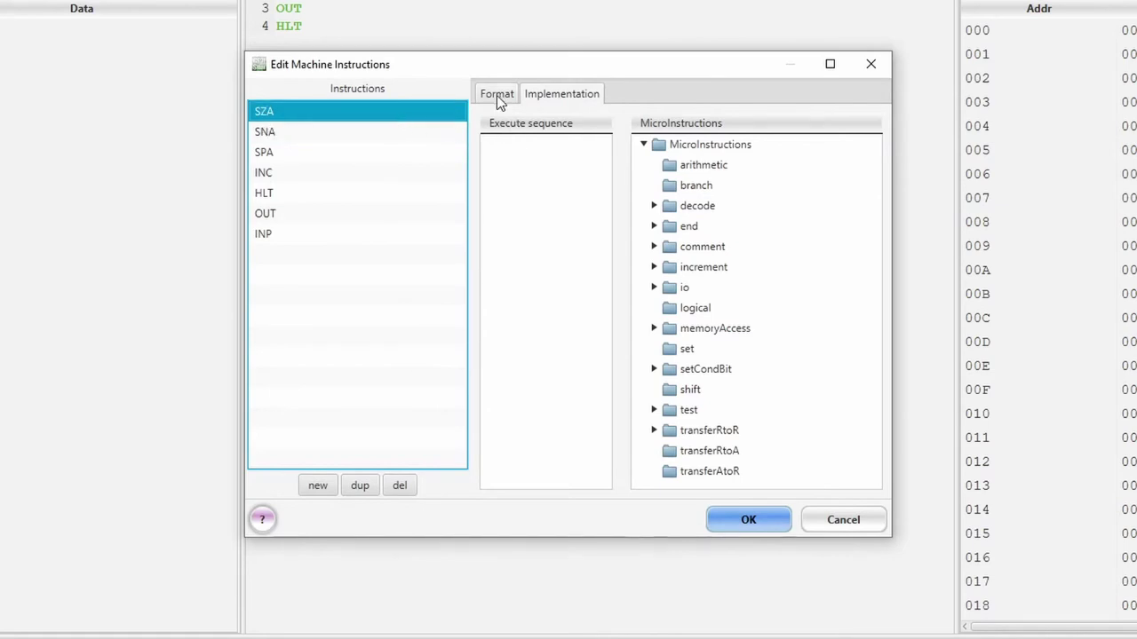
click(498, 95)
click(551, 95)
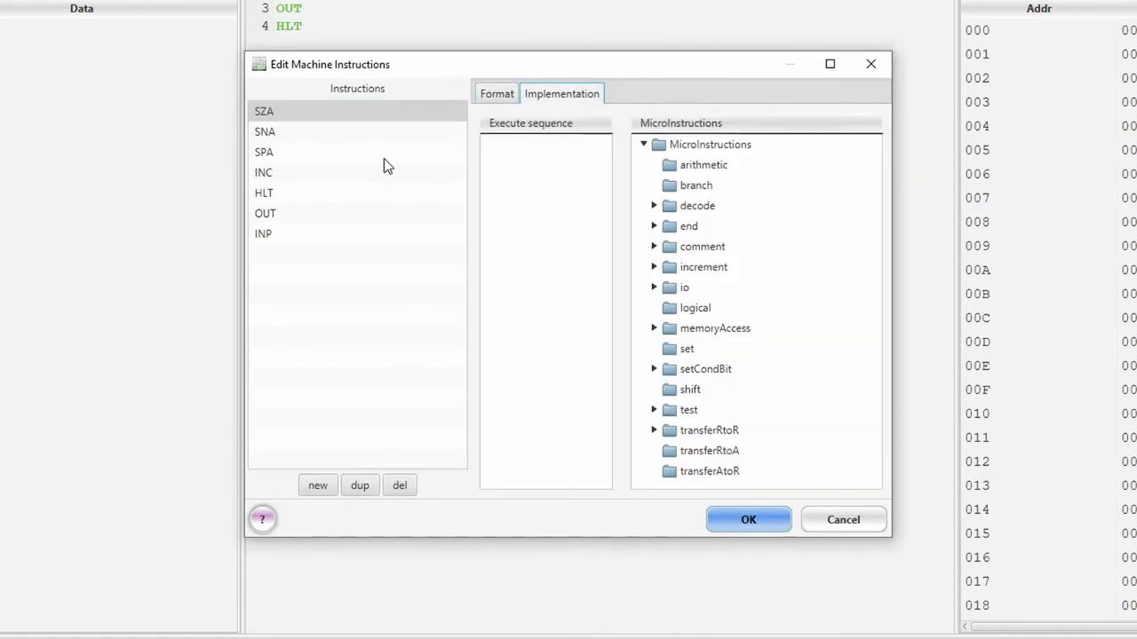
click(488, 95)
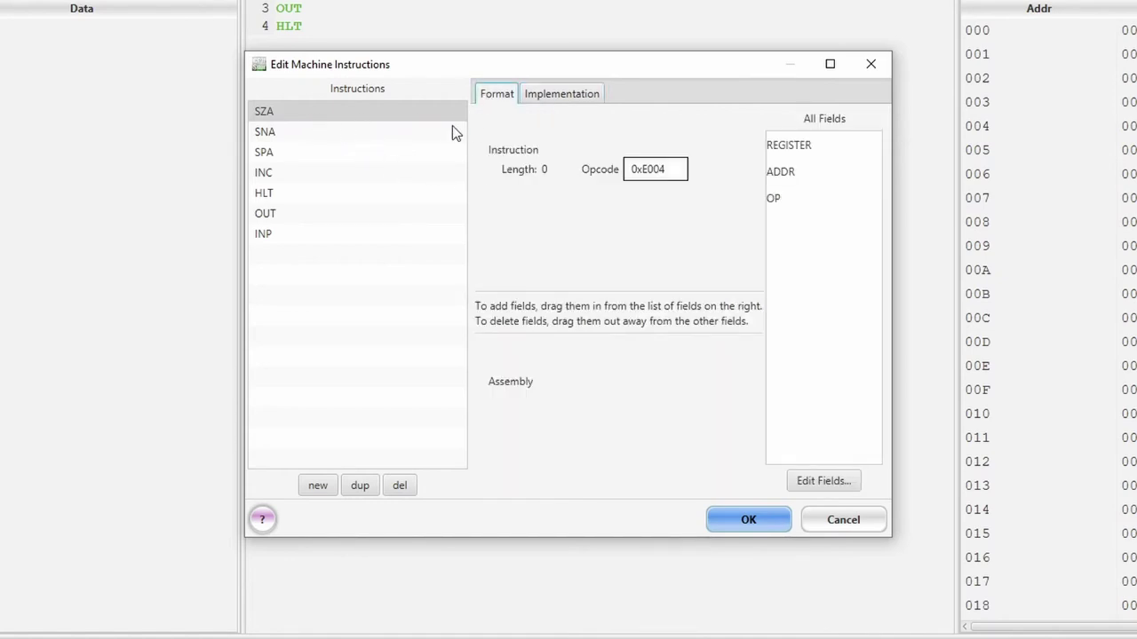
Step: Build SZA's execute sequence from the microinstructions AC!=0, INCR-PC and End, in that order
click(552, 95)
click(654, 409)
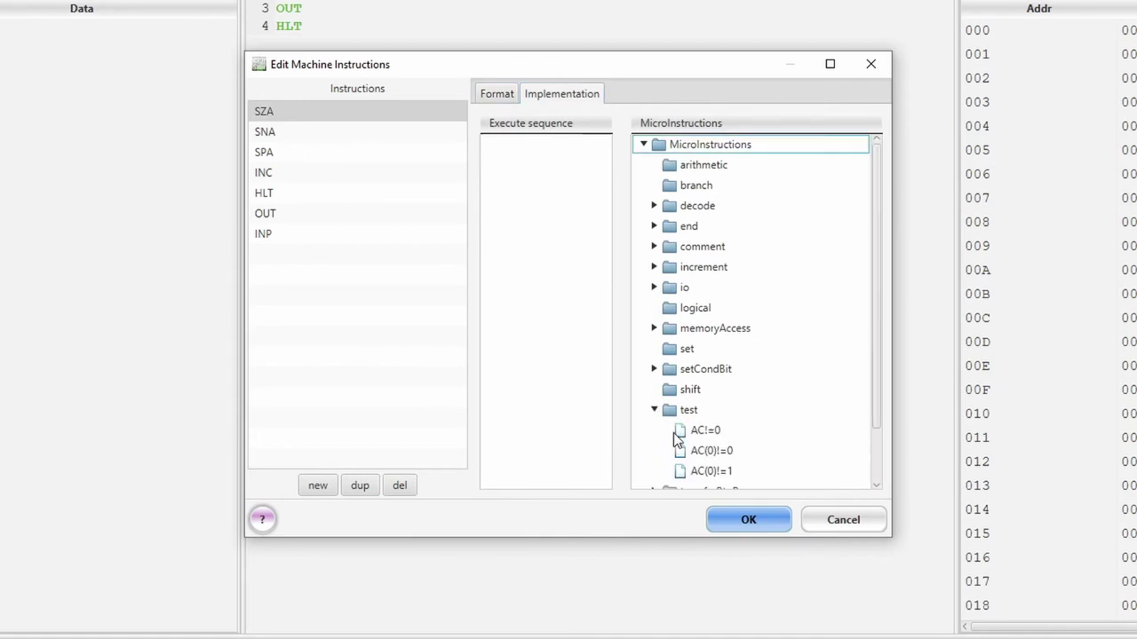
drag(697, 432, 558, 353)
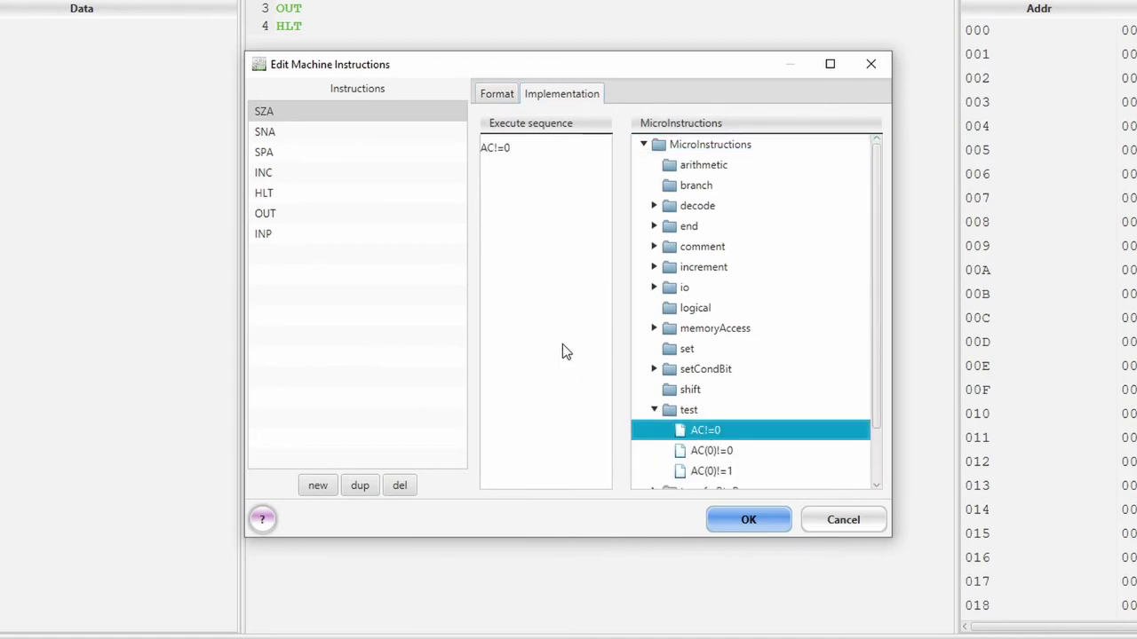
click(654, 267)
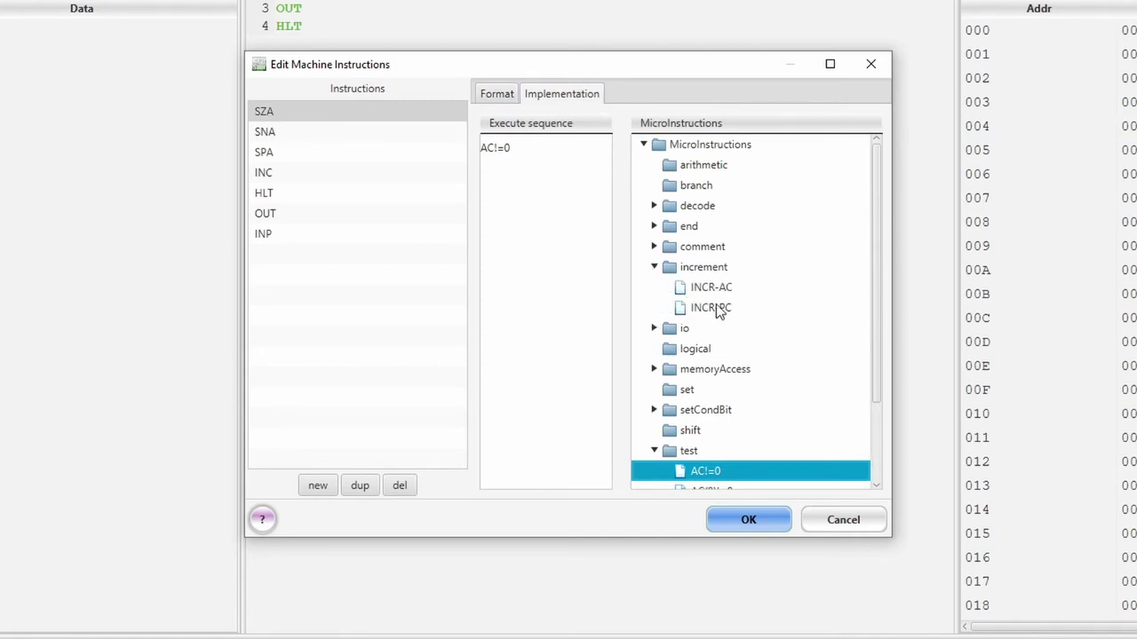
drag(695, 308, 578, 304)
click(655, 227)
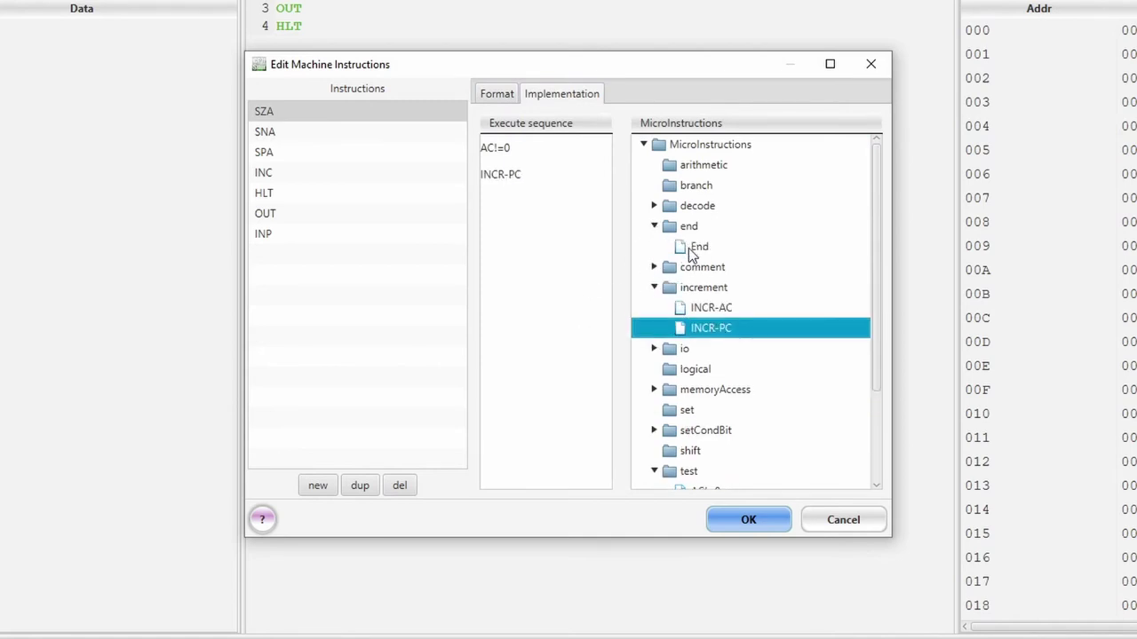
drag(673, 246, 549, 255)
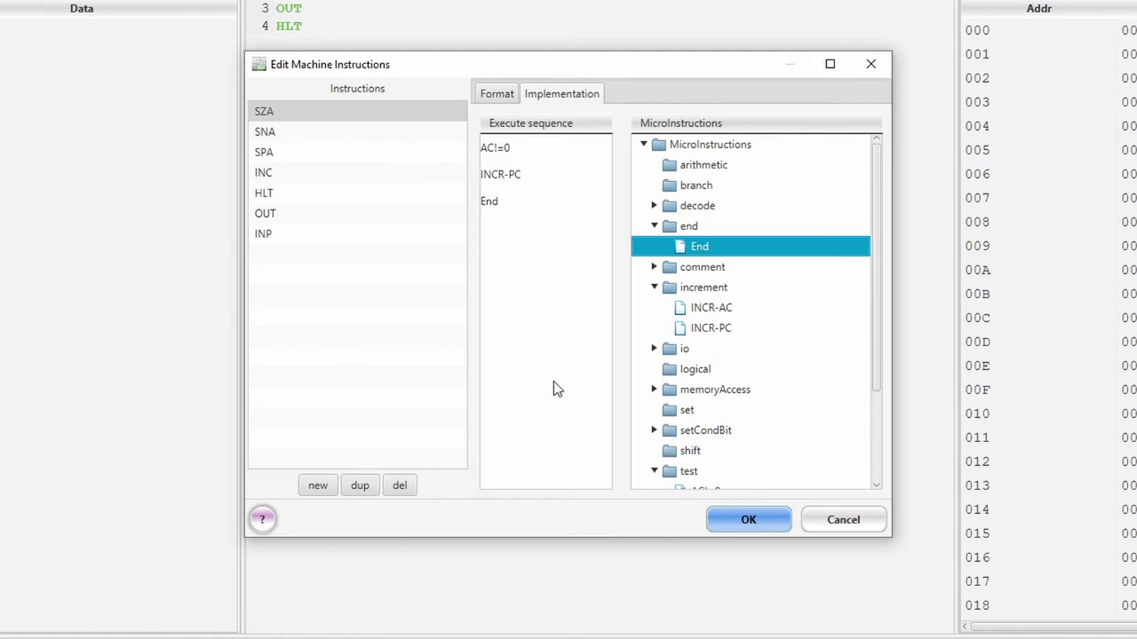
Step: Add the REGISTER field to SZA's format and save the machine instructions
click(726, 519)
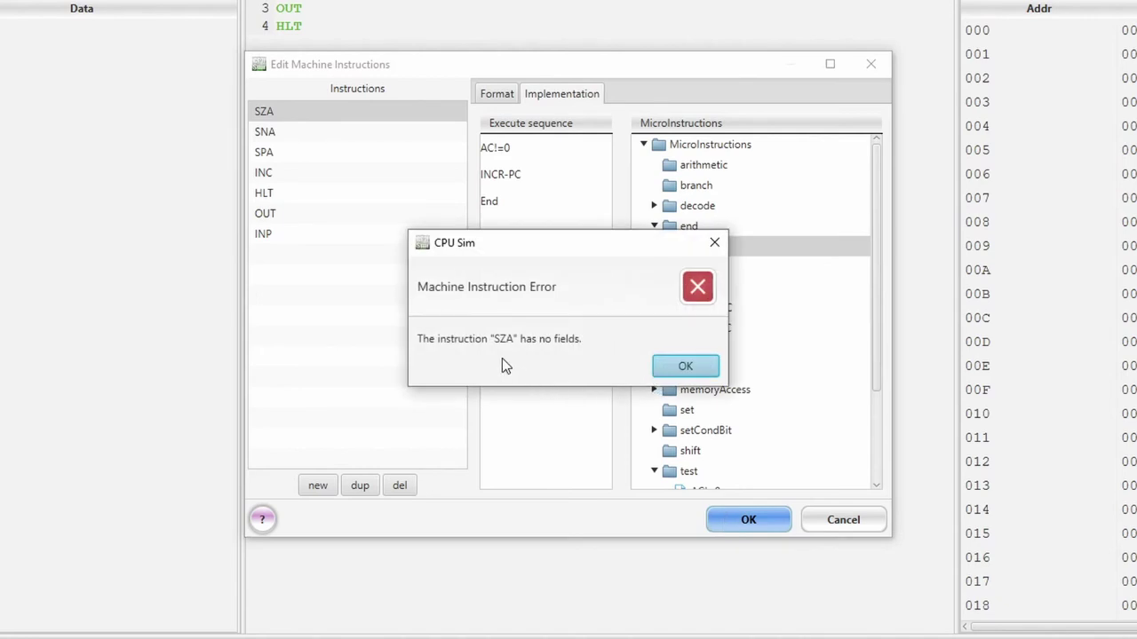
click(684, 367)
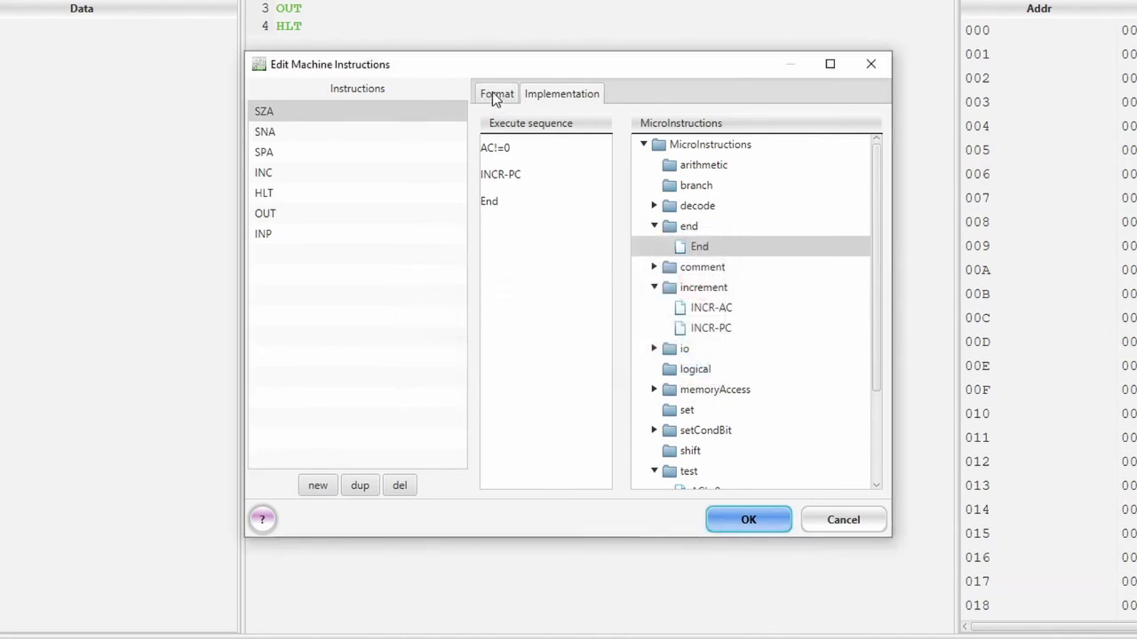
click(495, 95)
drag(794, 145, 671, 229)
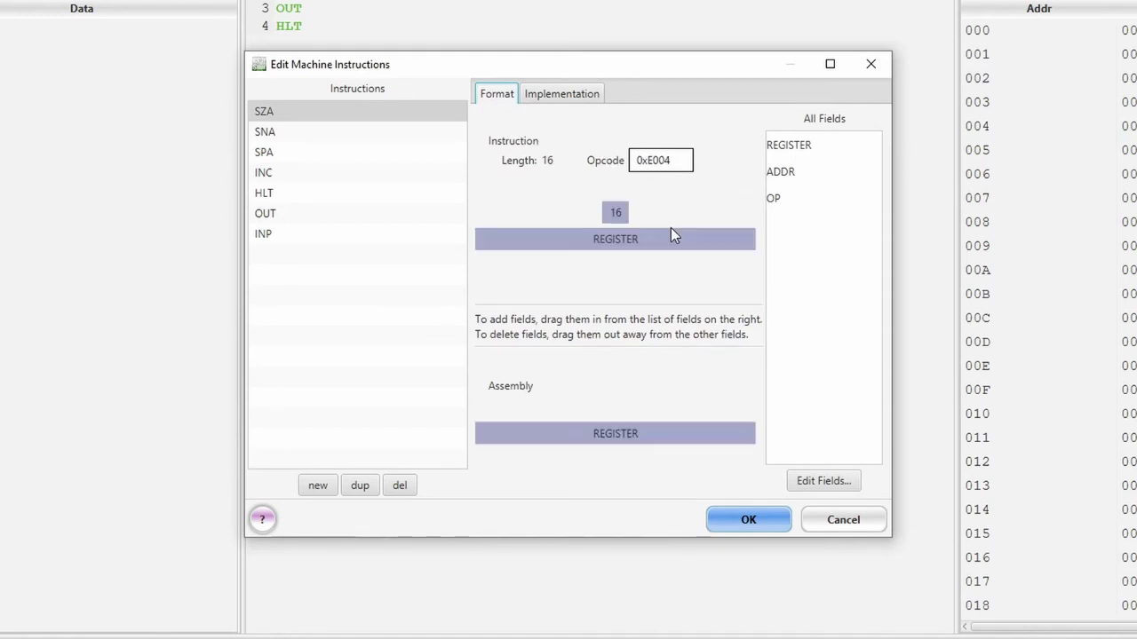
click(745, 516)
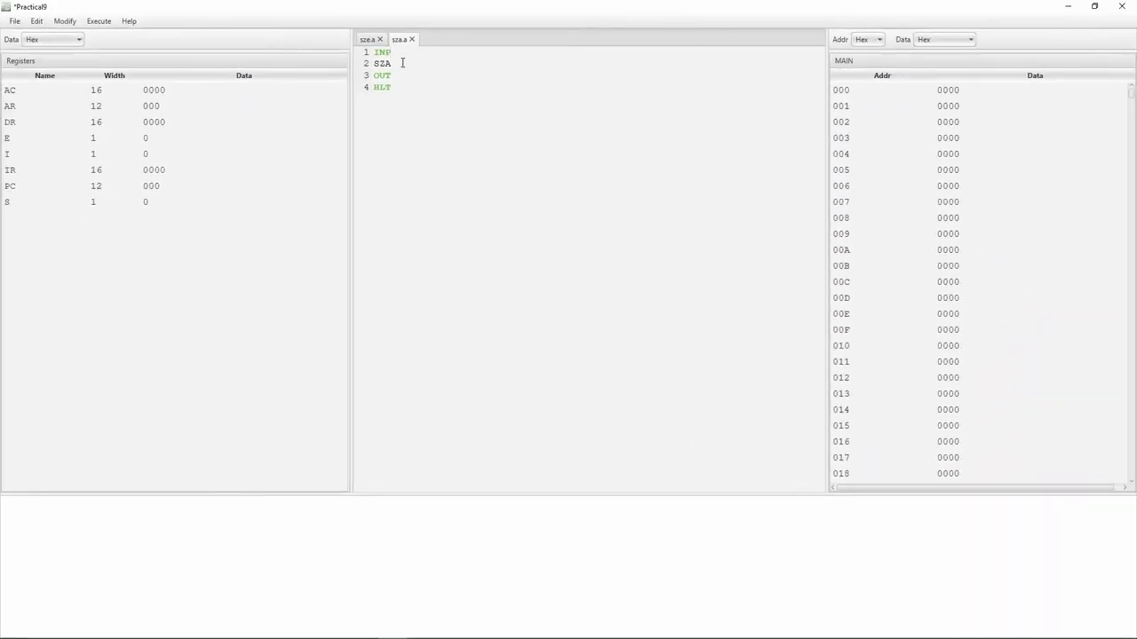
Step: Re-enter the final A of SZA on line 2 of sza.a and save
key(BackSpace)
text(A)
key(ctrl+s)
Step: Clear, assemble, load and run sza.a with the input 8
click(103, 27)
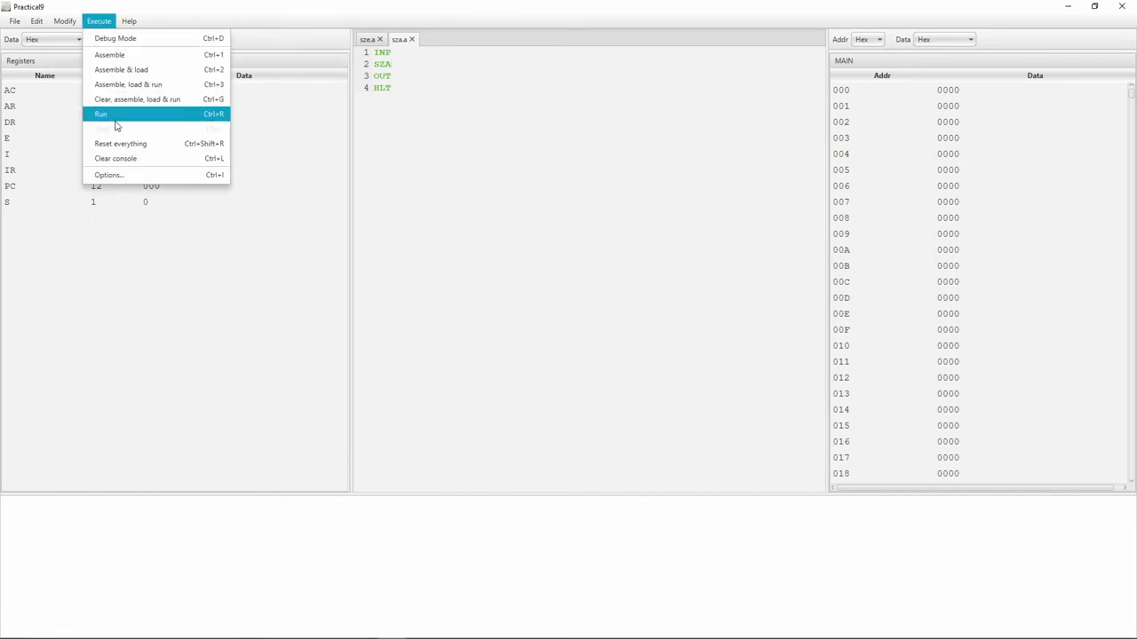
click(129, 101)
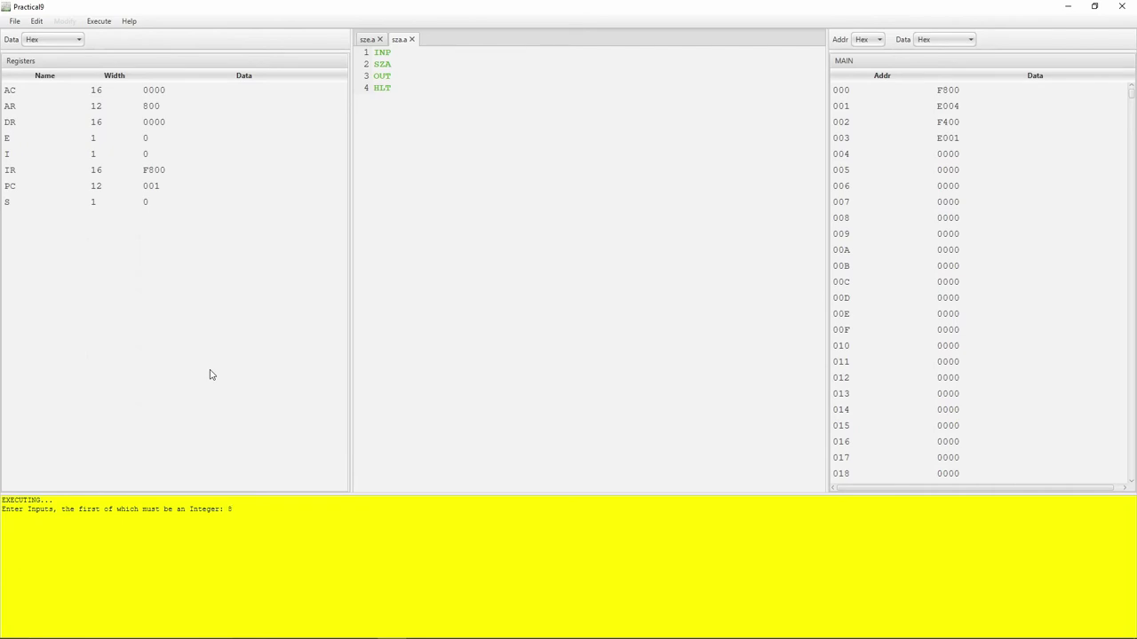
text(8)
key(Return)
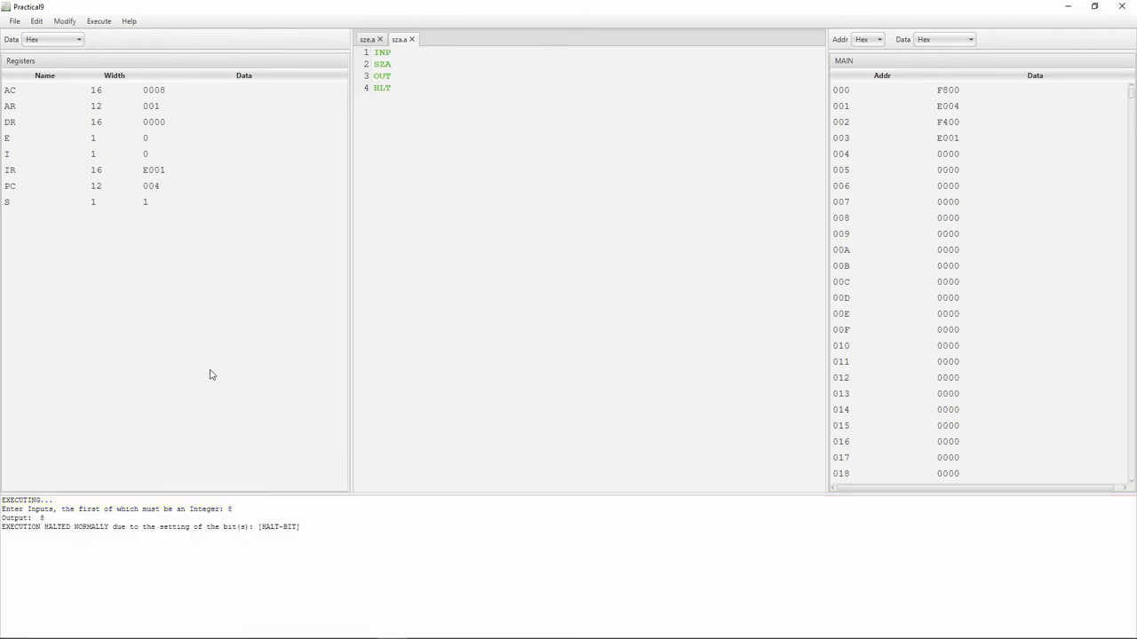
Step: Clear, assemble, load and run sza.a again with the input 0
click(104, 27)
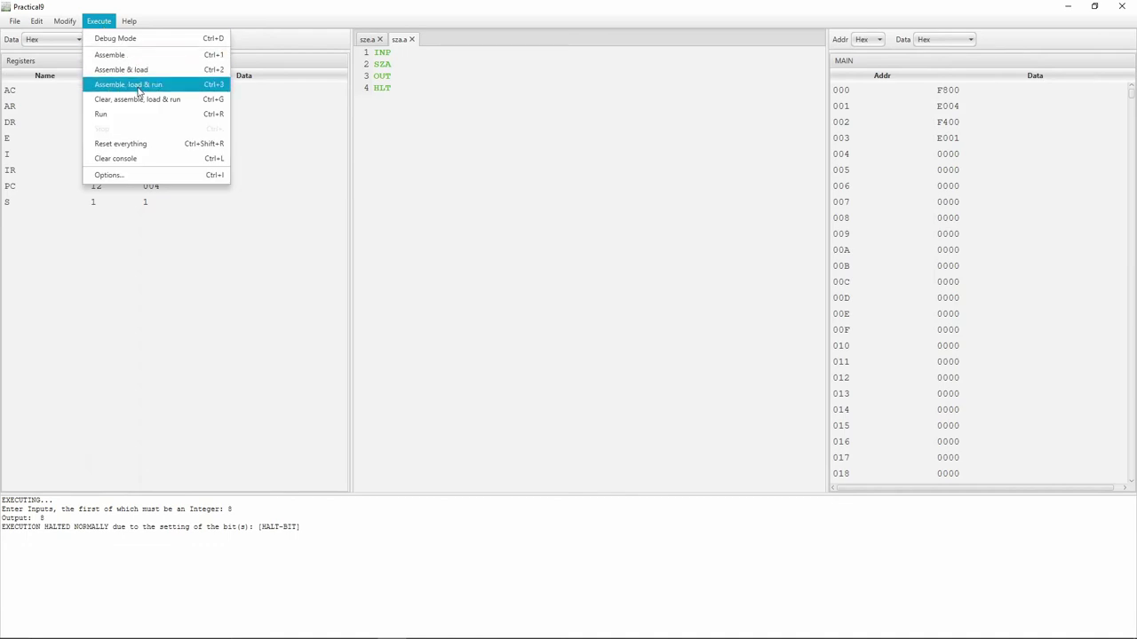
click(137, 99)
text(0)
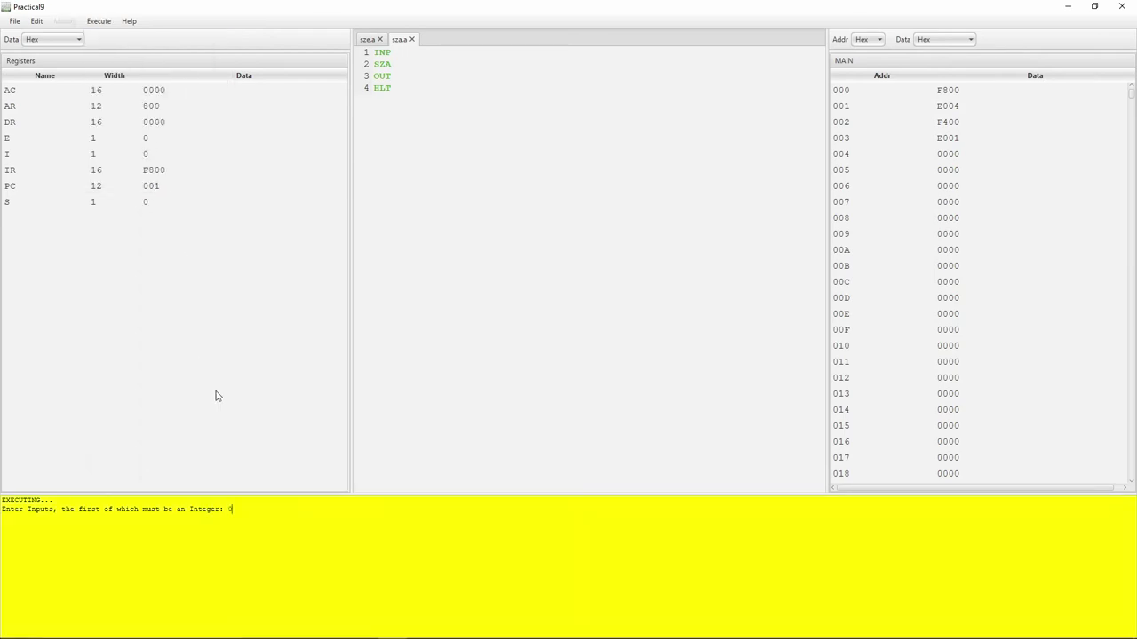
key(Return)
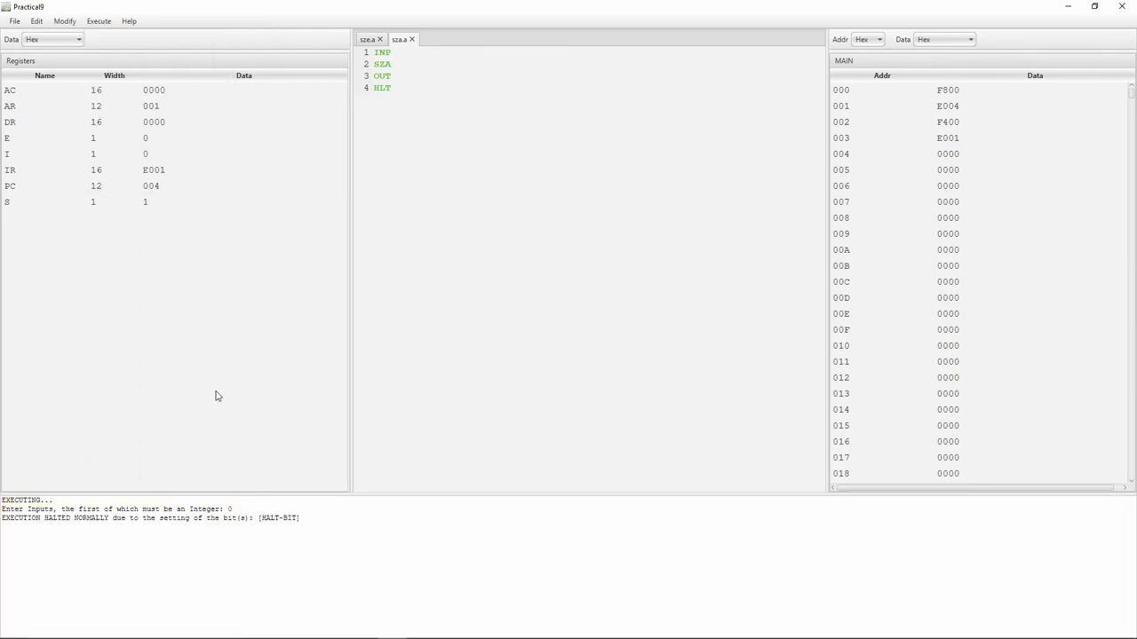
click(100, 21)
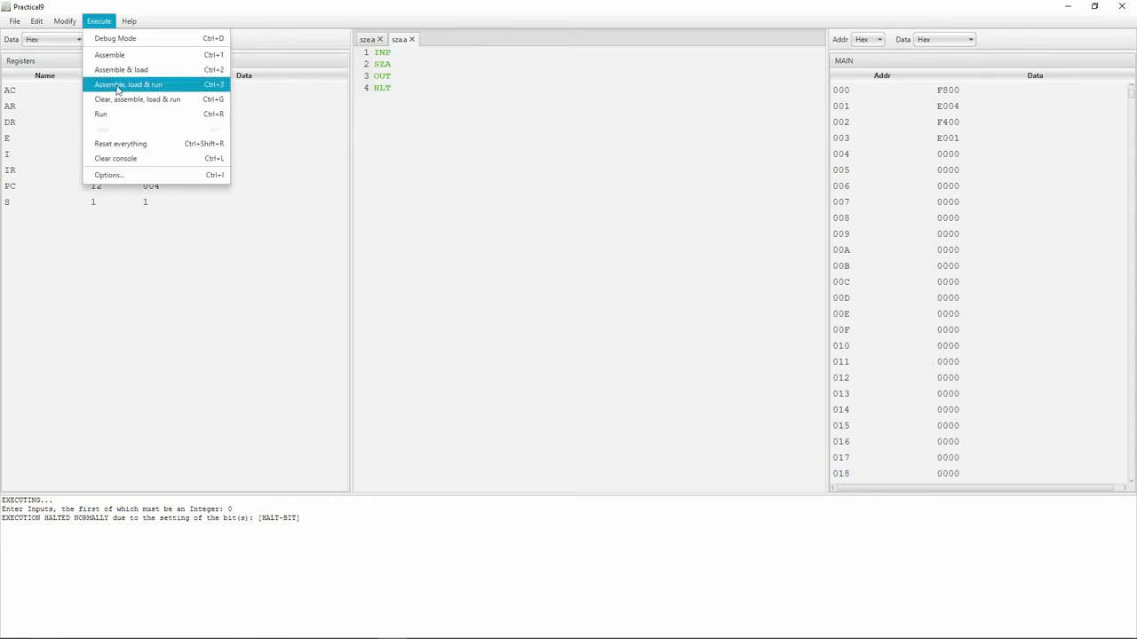
click(119, 98)
click(100, 21)
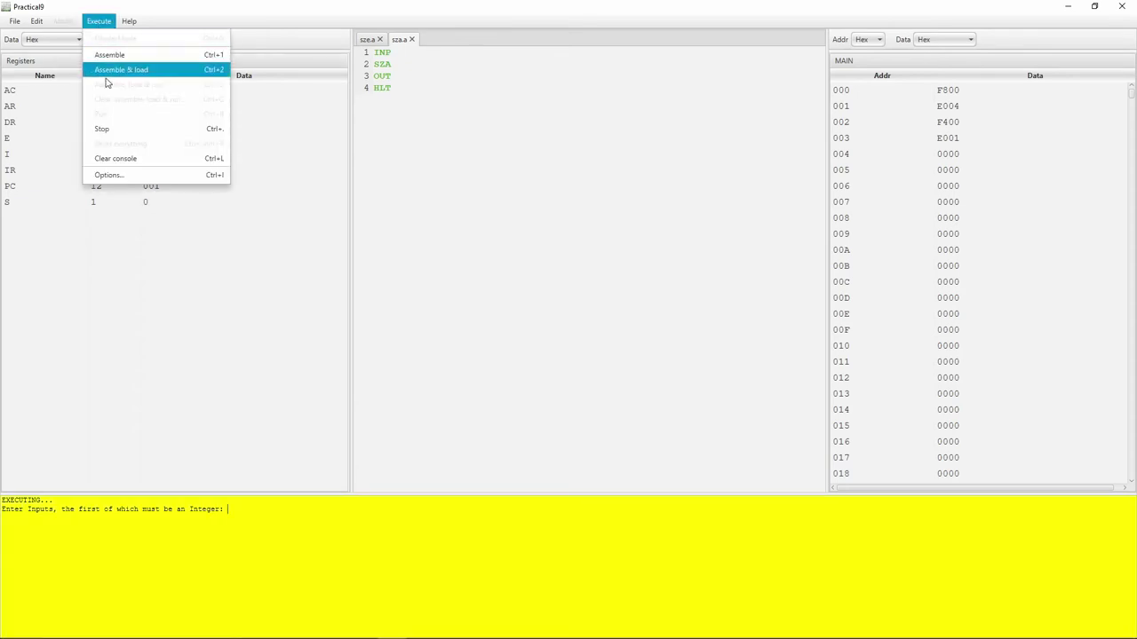
click(113, 130)
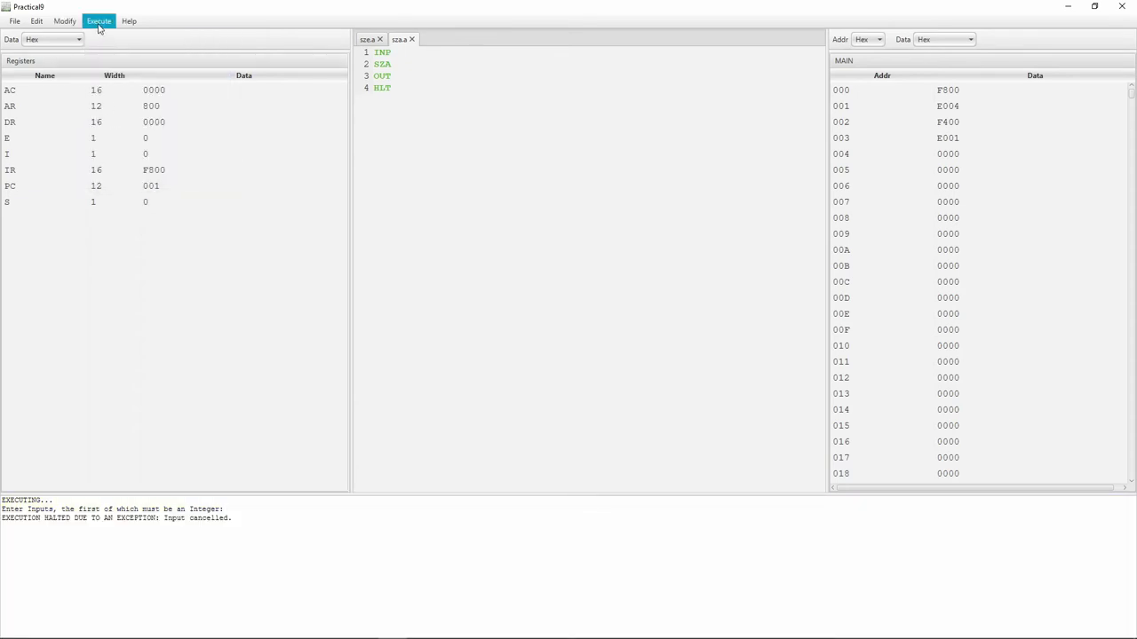
Step: Reset everything in the simulator, including the registers, main memory and console
click(98, 25)
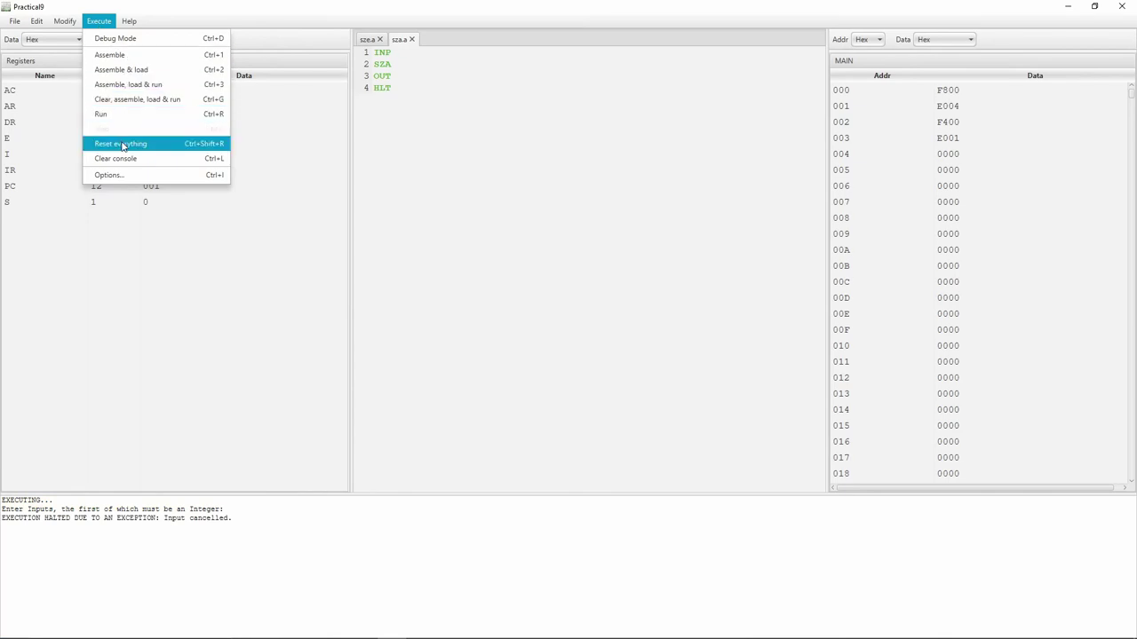
click(123, 144)
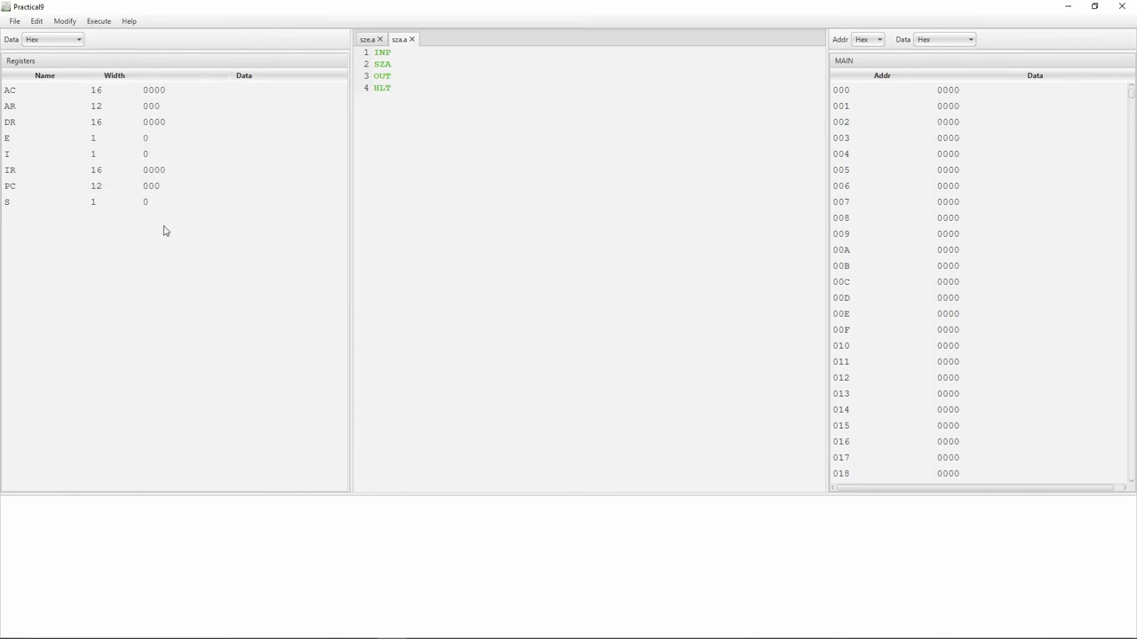
Step: Switch to the sze.a program and open the machine instructions for editing
click(367, 42)
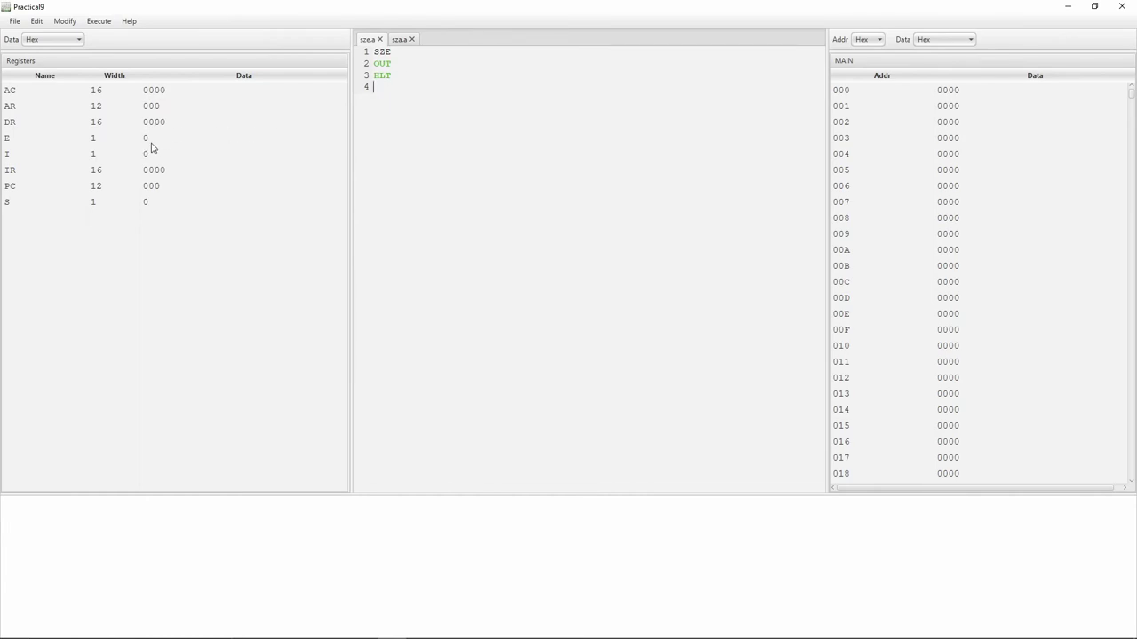
mouse_move(152, 147)
mouse_move(212, 143)
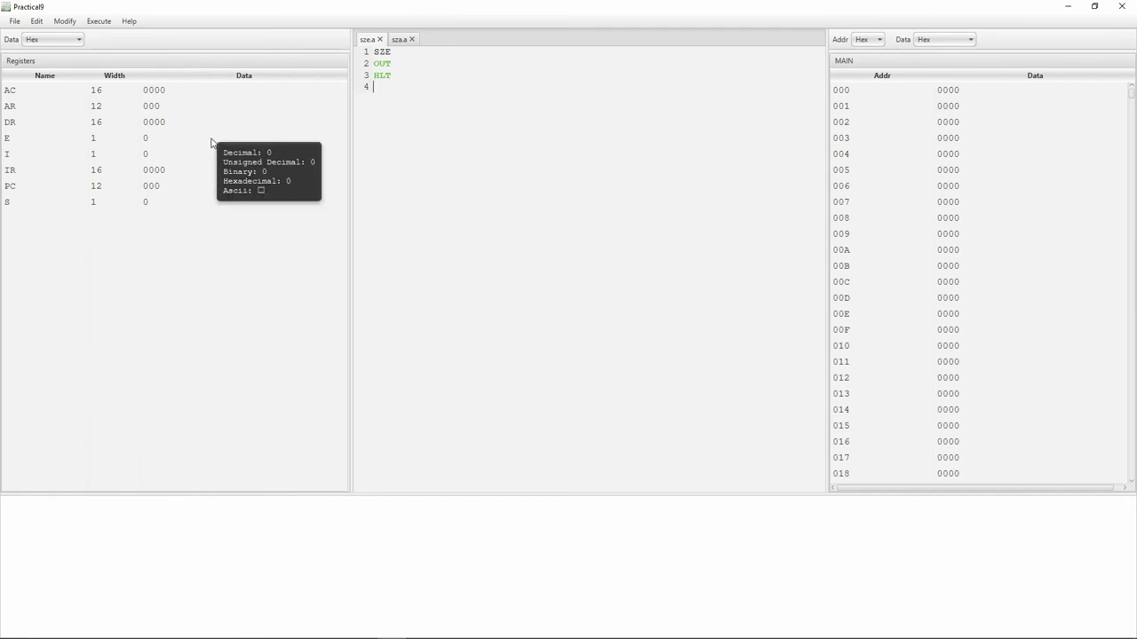
click(98, 20)
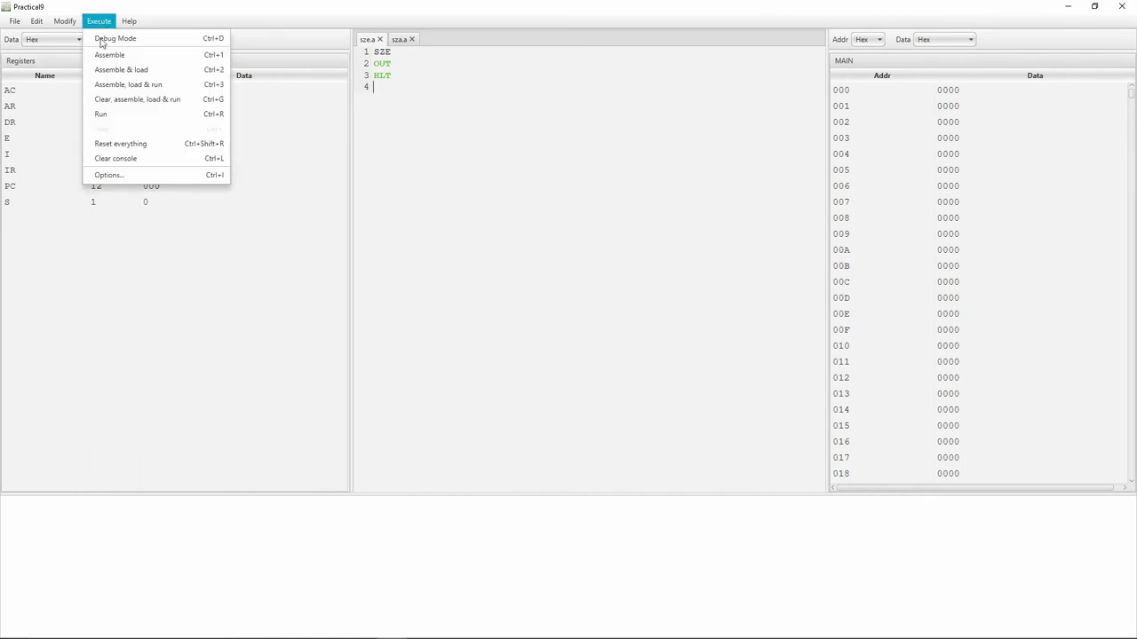
click(86, 38)
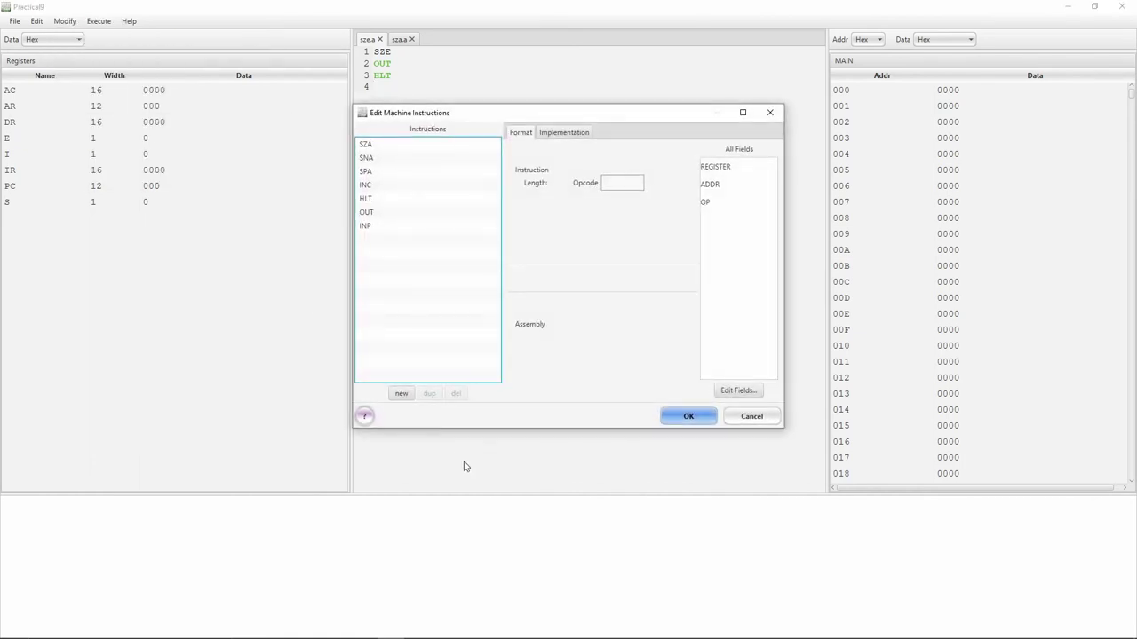
Step: Add a new machine instruction named SZE
click(397, 390)
click(380, 149)
click(379, 146)
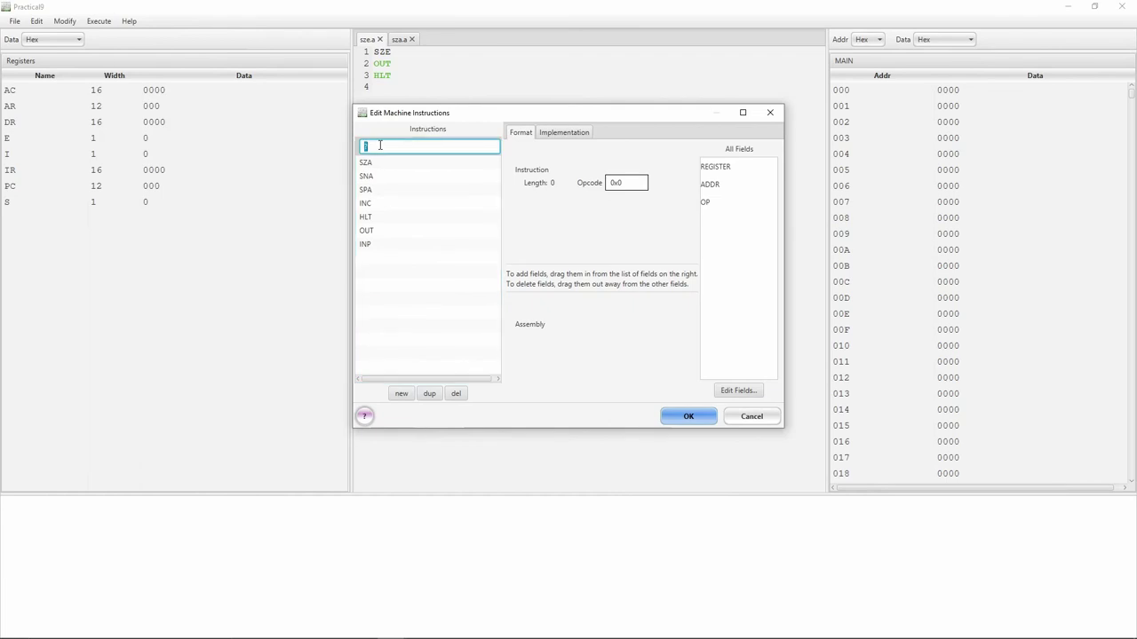
text(SZE)
key(Return)
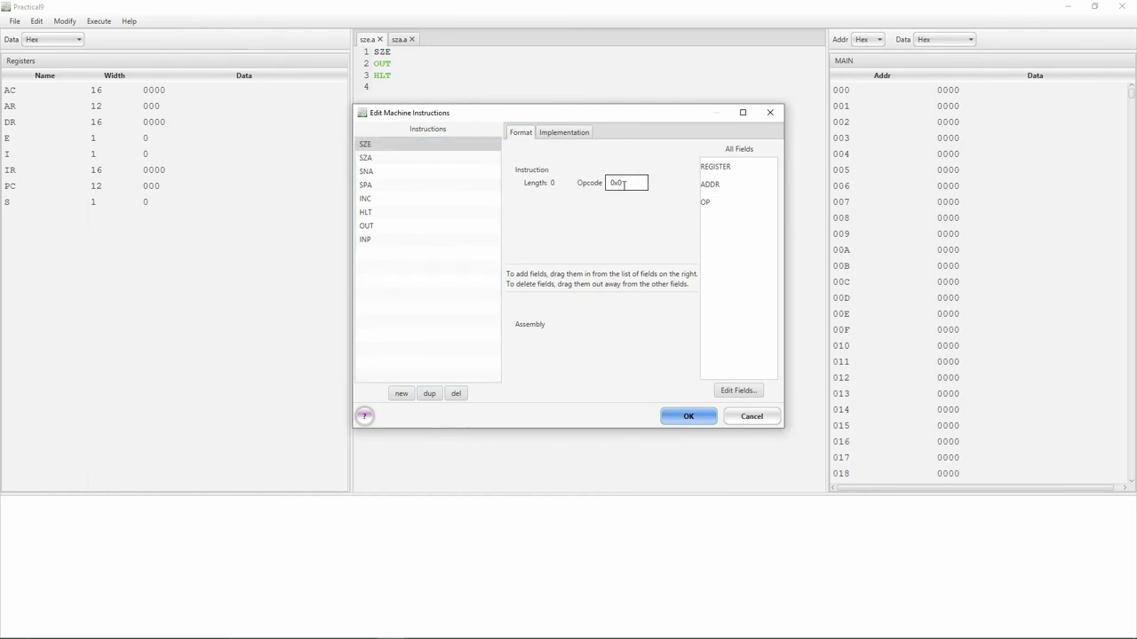
Step: Set the SZE instruction's opcode to 0xE002 and add the REGISTER field to its format
click(623, 183)
key(BackSpace)
text(E002)
drag(721, 168, 635, 233)
Step: From the SZE implementation, create a test microinstruction named E!=0 that uses register E
click(581, 135)
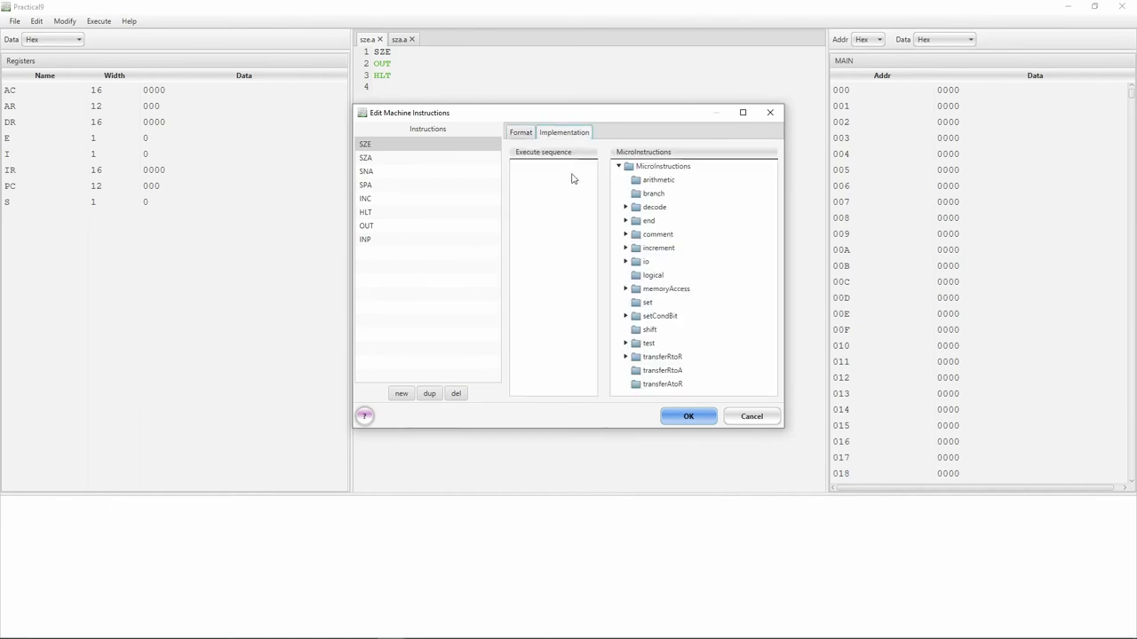
double_click(649, 342)
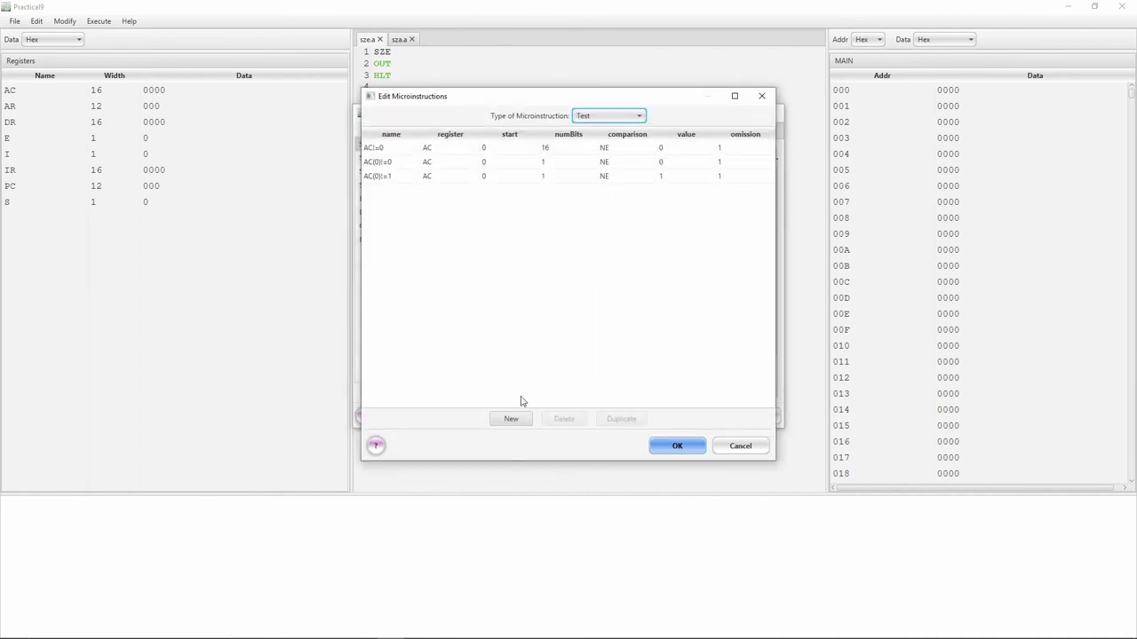
click(511, 418)
click(394, 149)
click(394, 149)
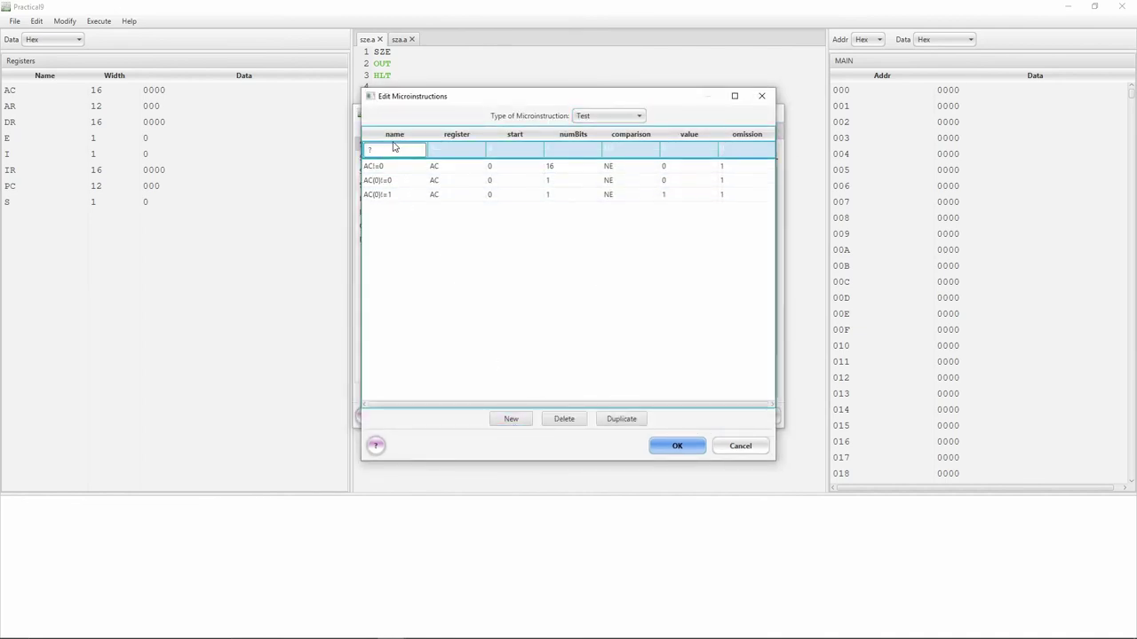
text(E)
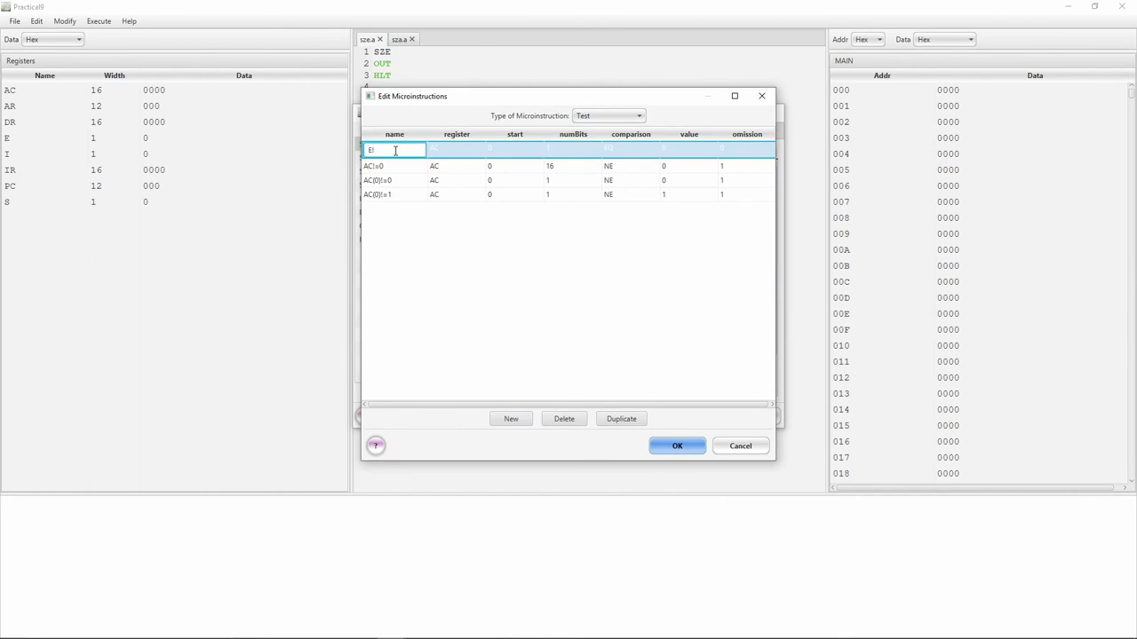
text(!=0)
click(449, 151)
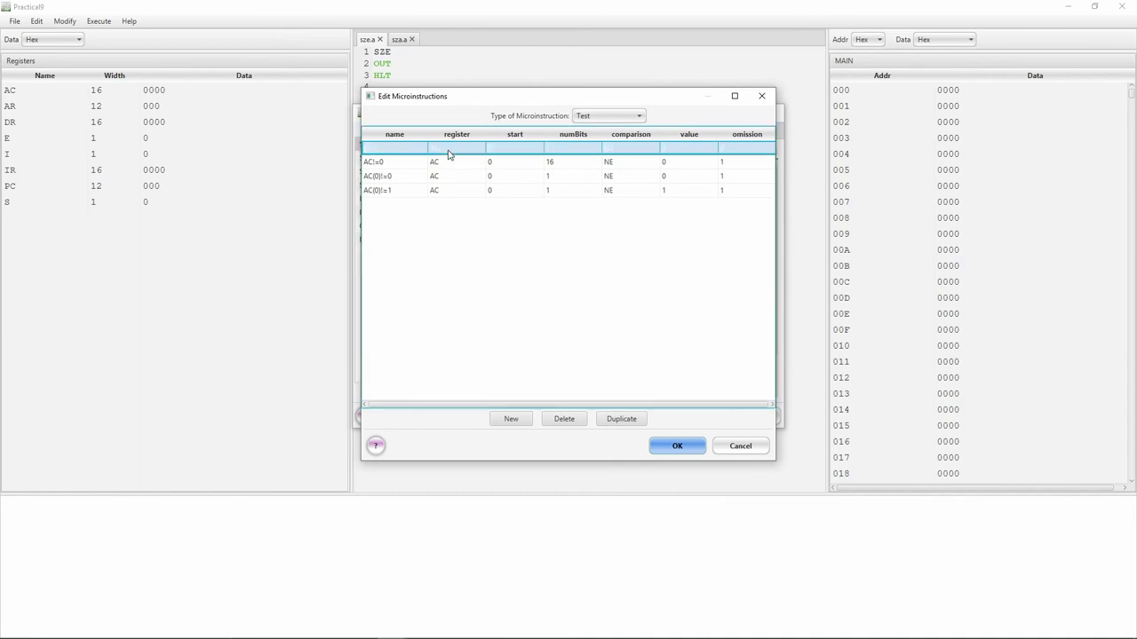
click(453, 149)
click(456, 209)
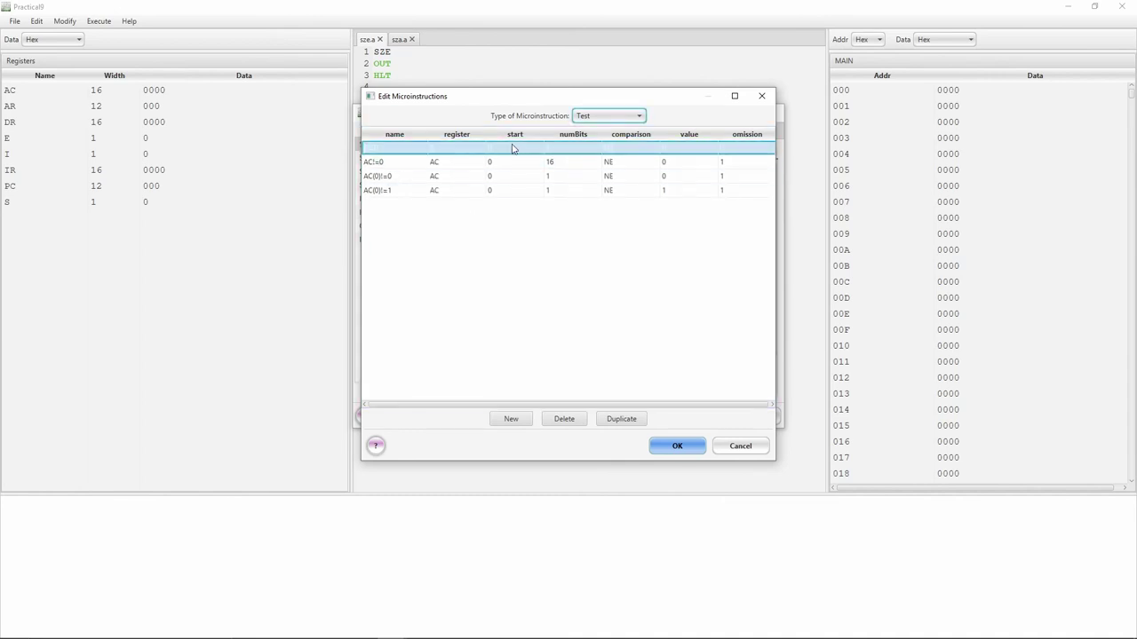
Step: Set the E!=0 microinstruction's comparison to NE and its omission to 1, and confirm the microinstruction changes
click(573, 147)
click(571, 194)
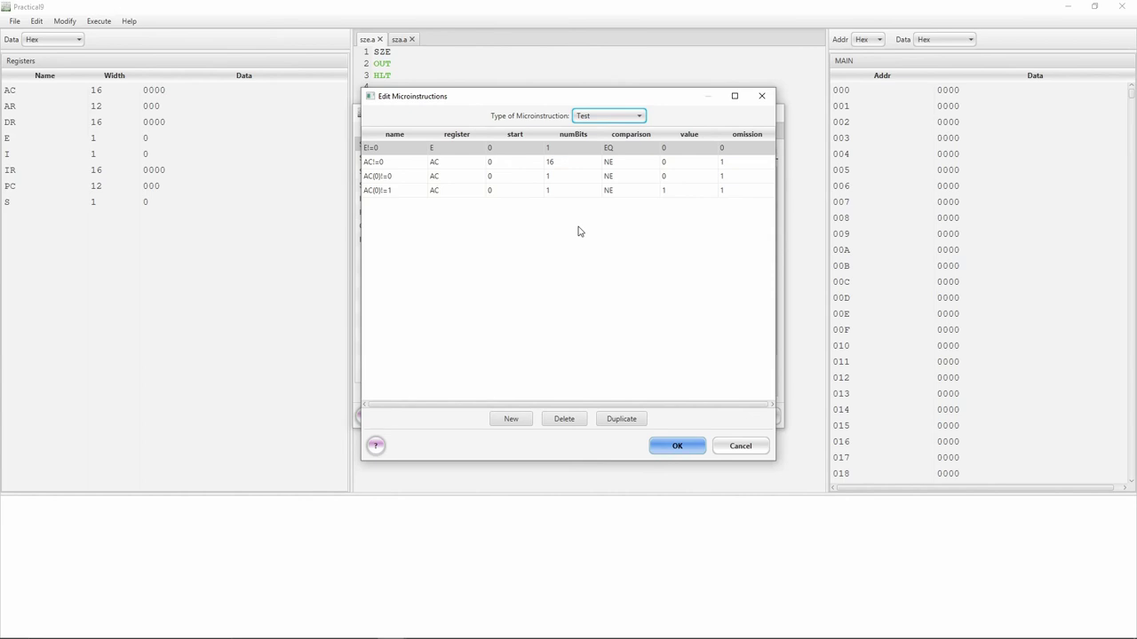
click(629, 149)
click(628, 149)
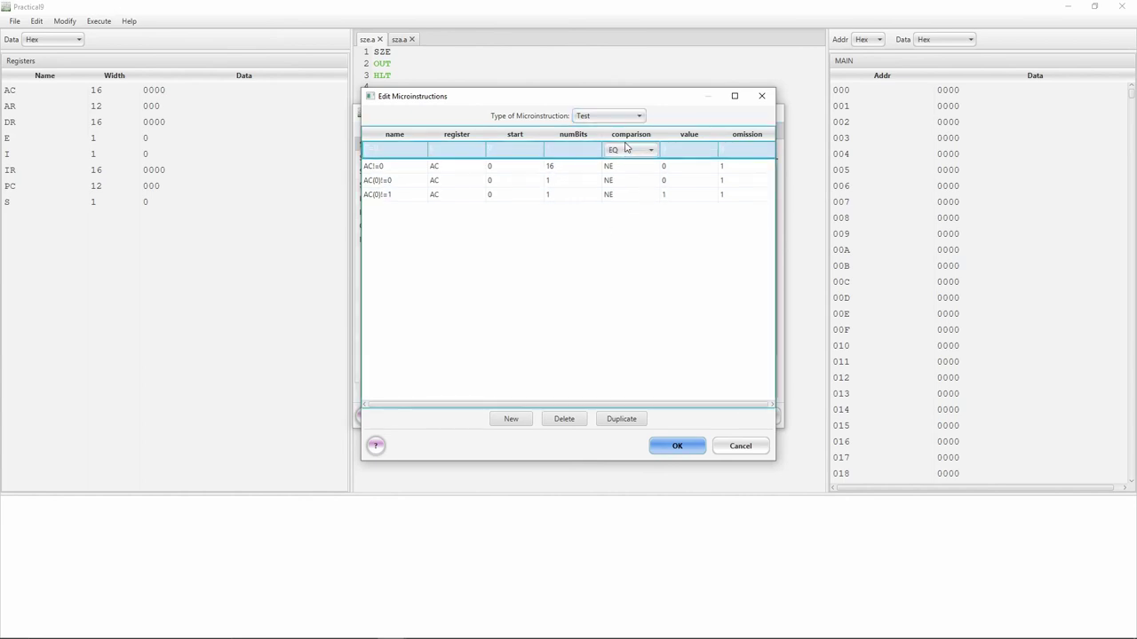
click(628, 151)
click(628, 180)
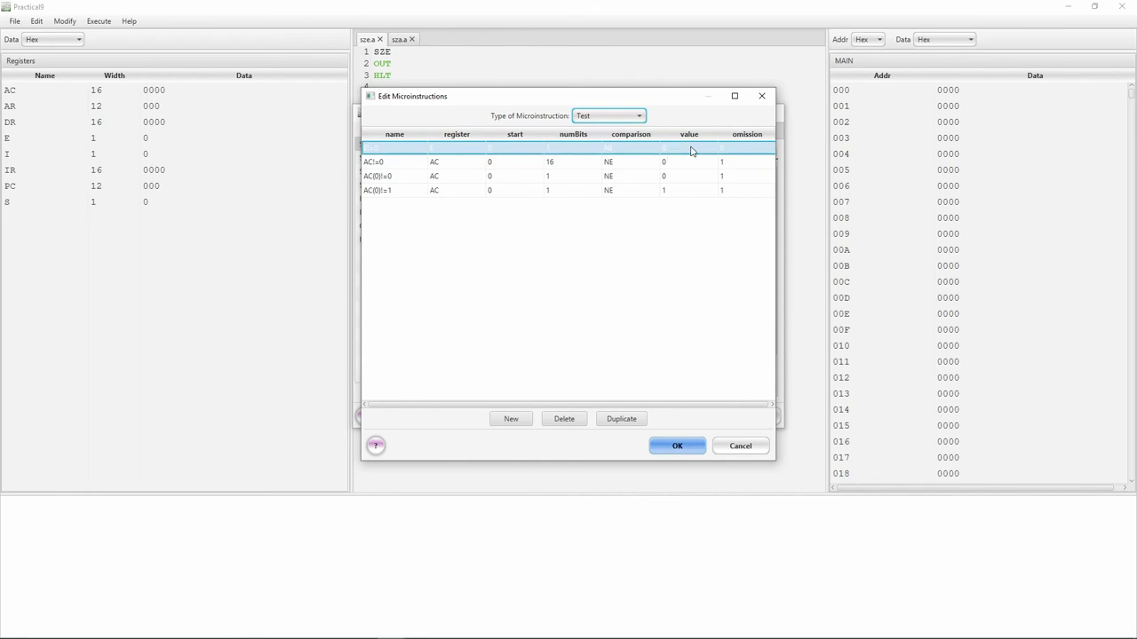
click(752, 148)
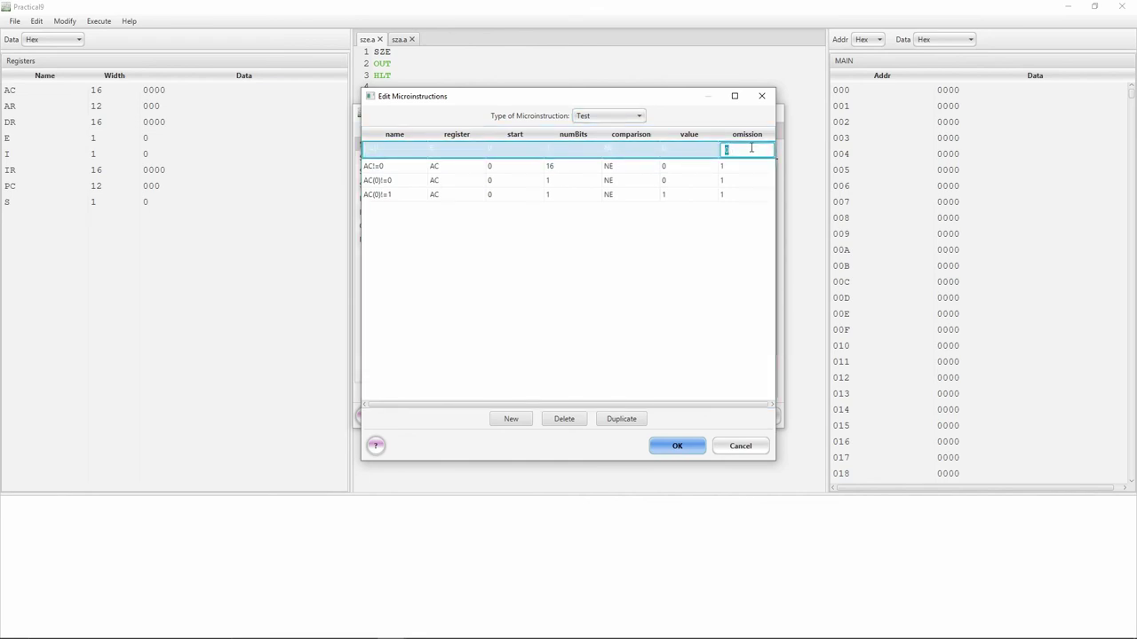
text(1)
key(Return)
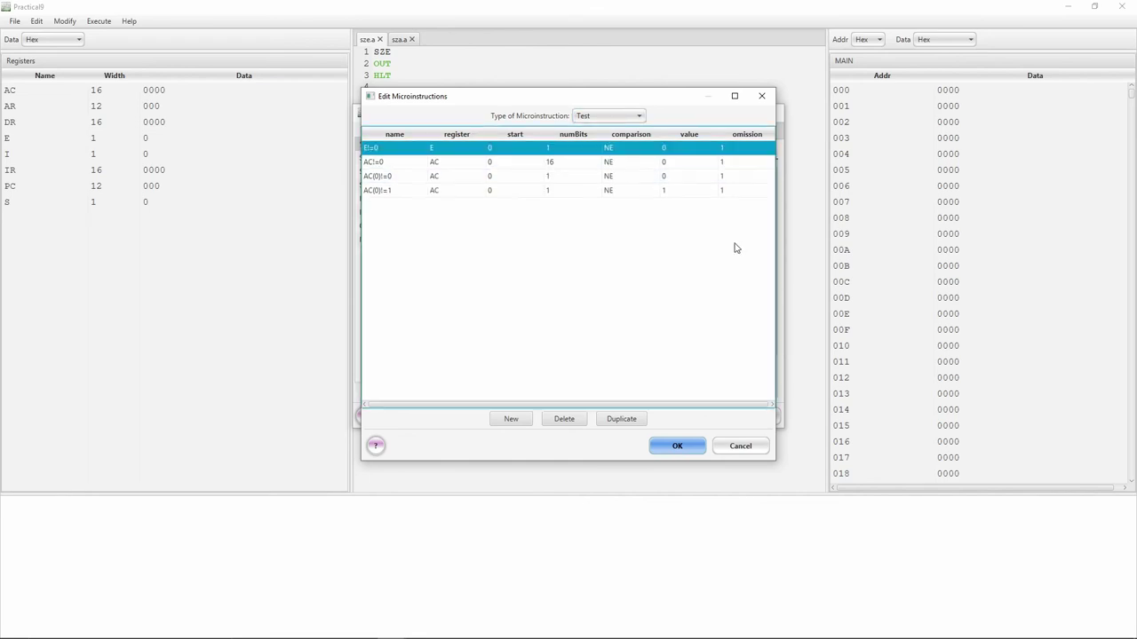
click(678, 445)
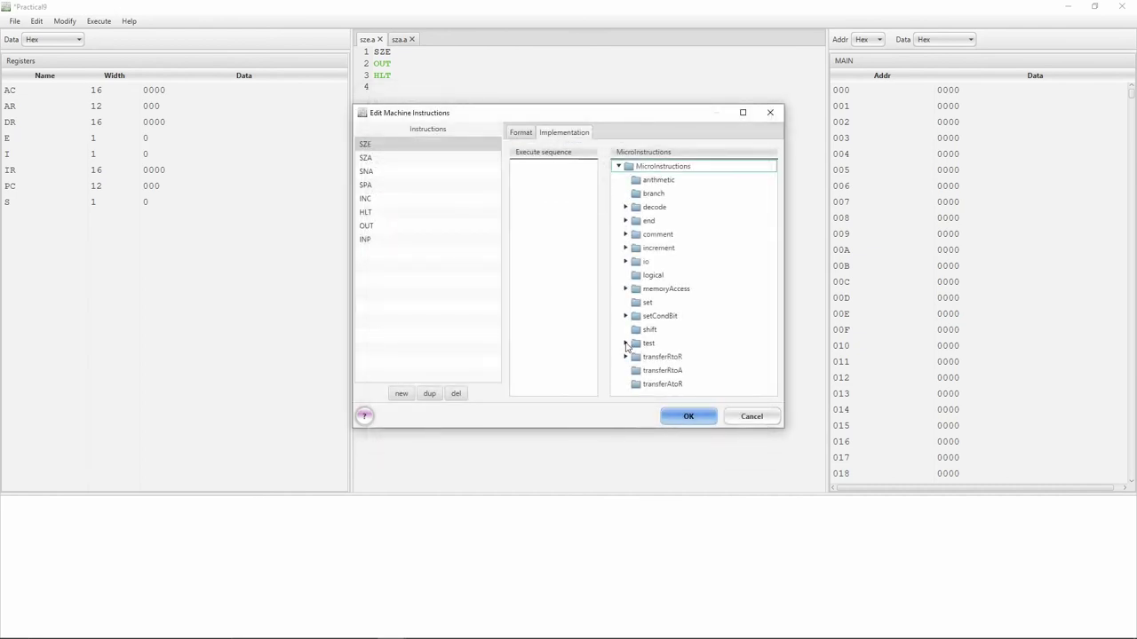
Step: Build the SZE execute sequence from E!=0, INCR-PC and End, and confirm the machine instruction changes
click(626, 343)
scroll(658, 355, down, 2)
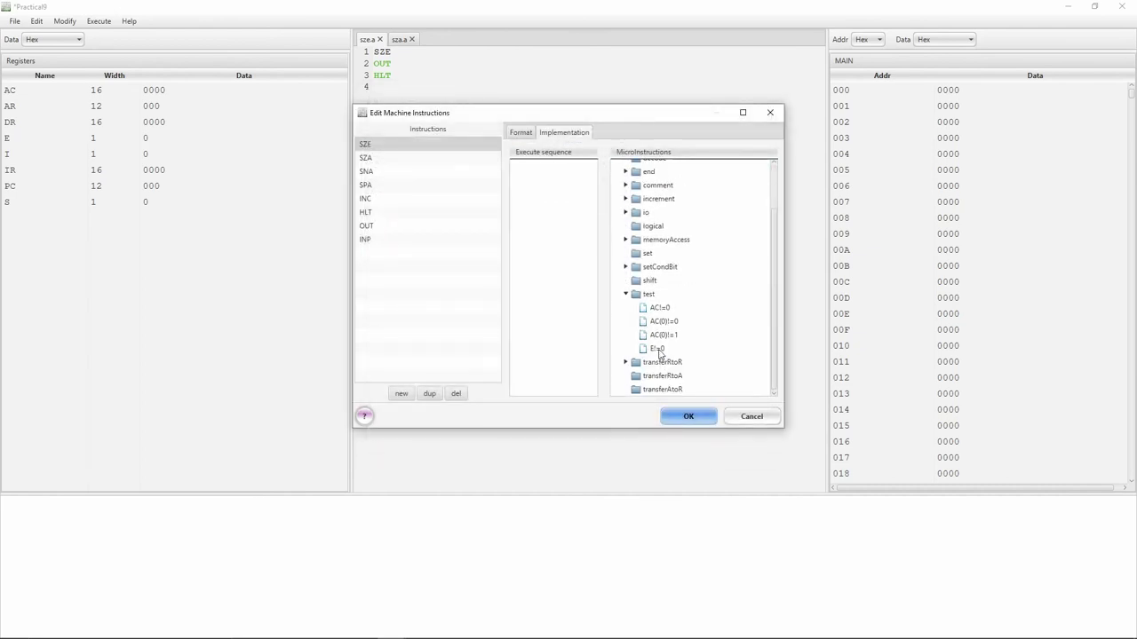
drag(659, 353, 579, 308)
scroll(642, 329, up, 2)
click(626, 247)
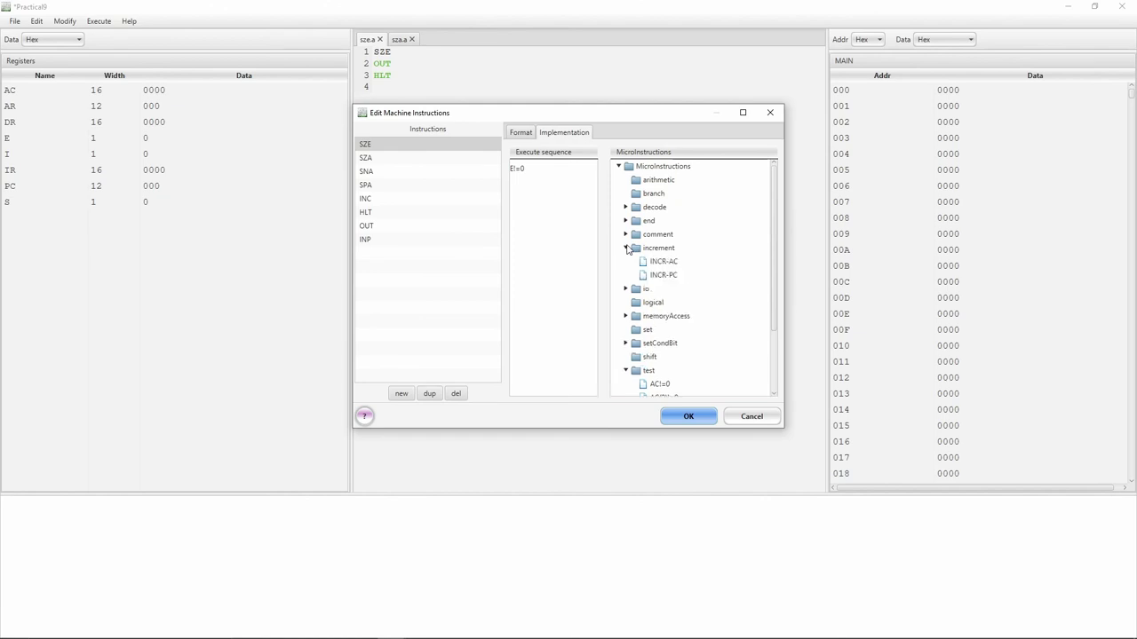
drag(661, 277, 530, 187)
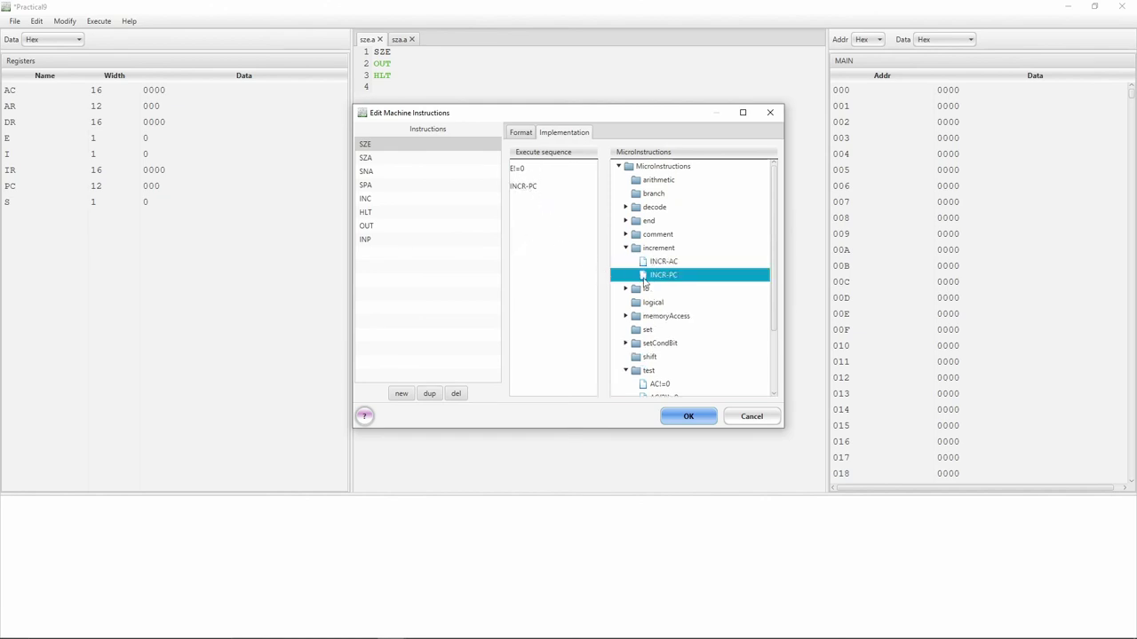
click(625, 221)
drag(648, 236, 573, 243)
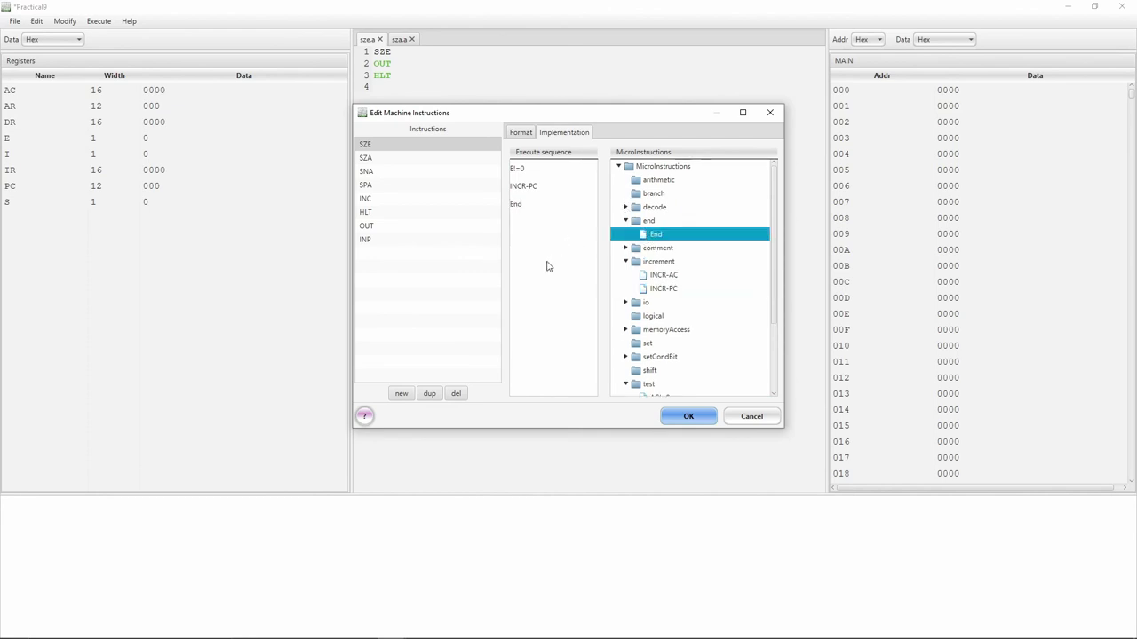
click(688, 417)
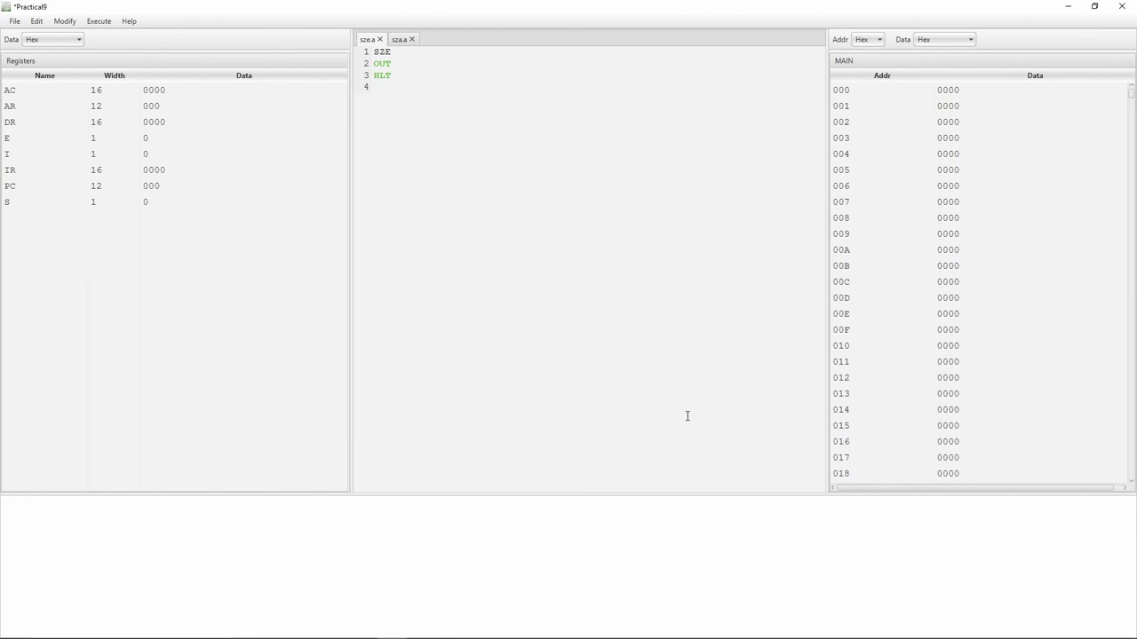
Step: Re-enter the final E of SZE on line 1 of sze.a and save the program
click(411, 55)
key(BackSpace)
text(E)
key(ctrl+s)
Step: Save the Practical9 machine, and clear, assemble, load and run sze.a
mouse_move(147, 144)
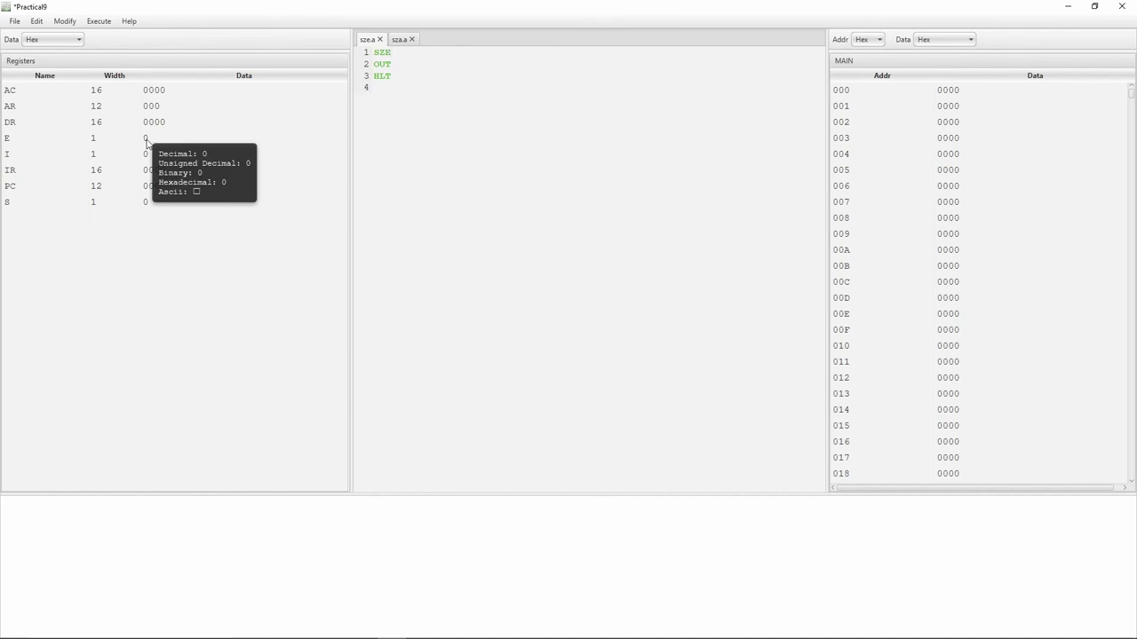
click(99, 20)
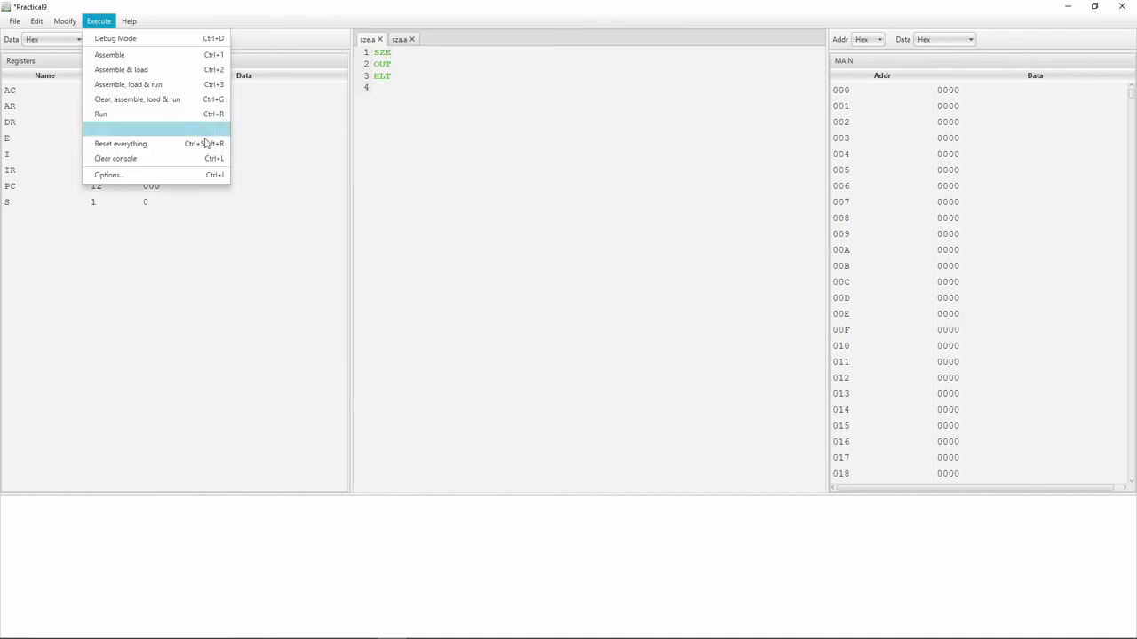
click(271, 45)
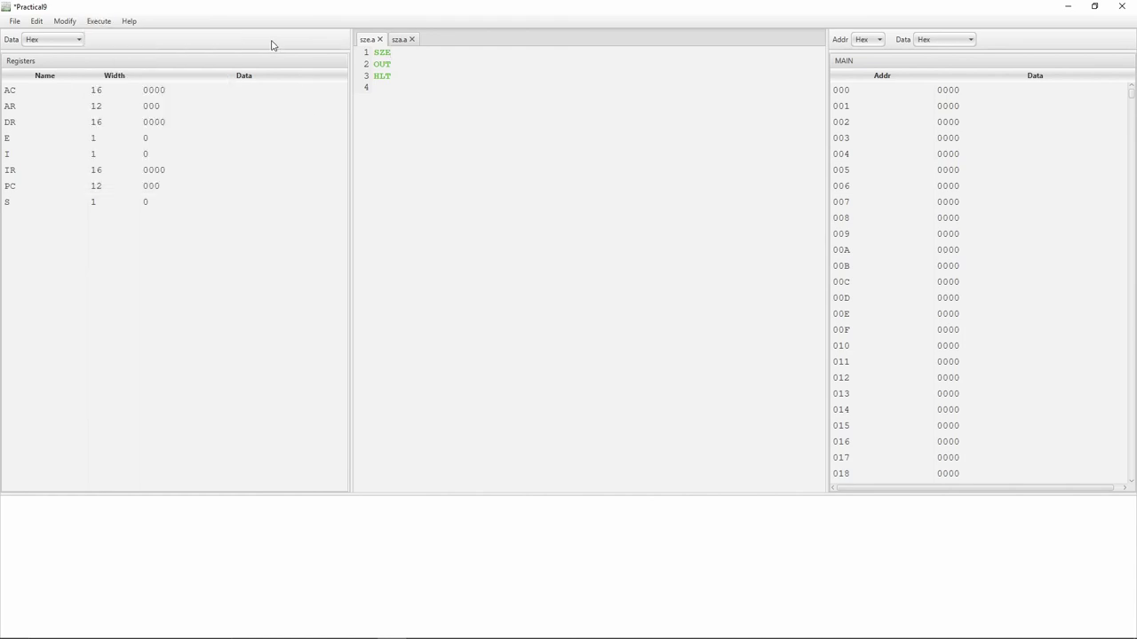
key(ctrl+s)
click(12, 21)
click(160, 40)
click(99, 21)
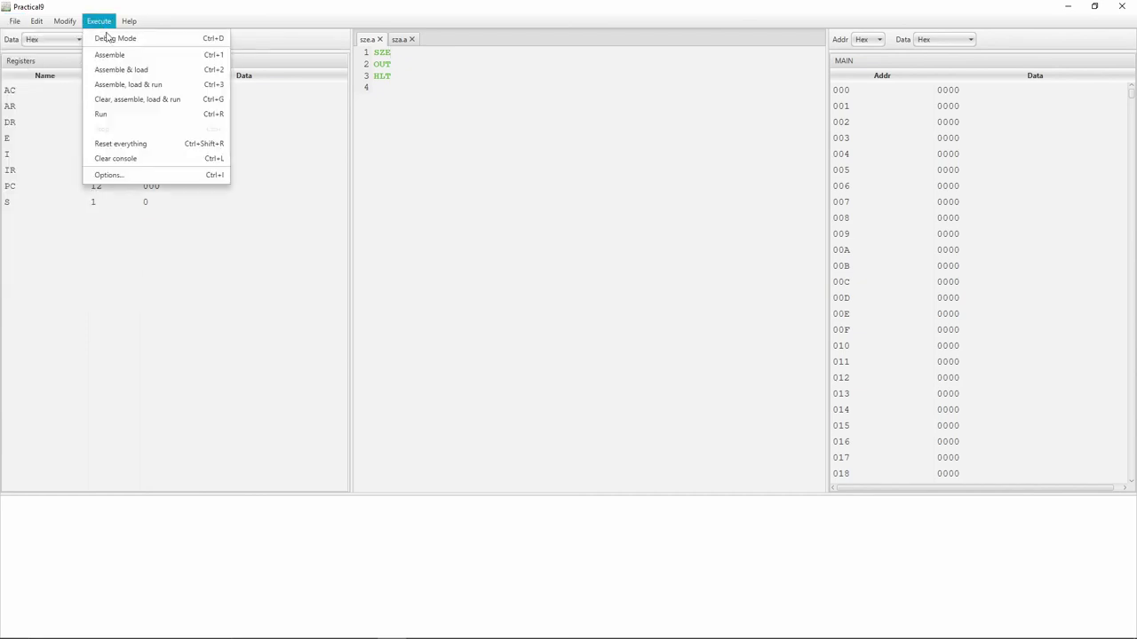
click(173, 104)
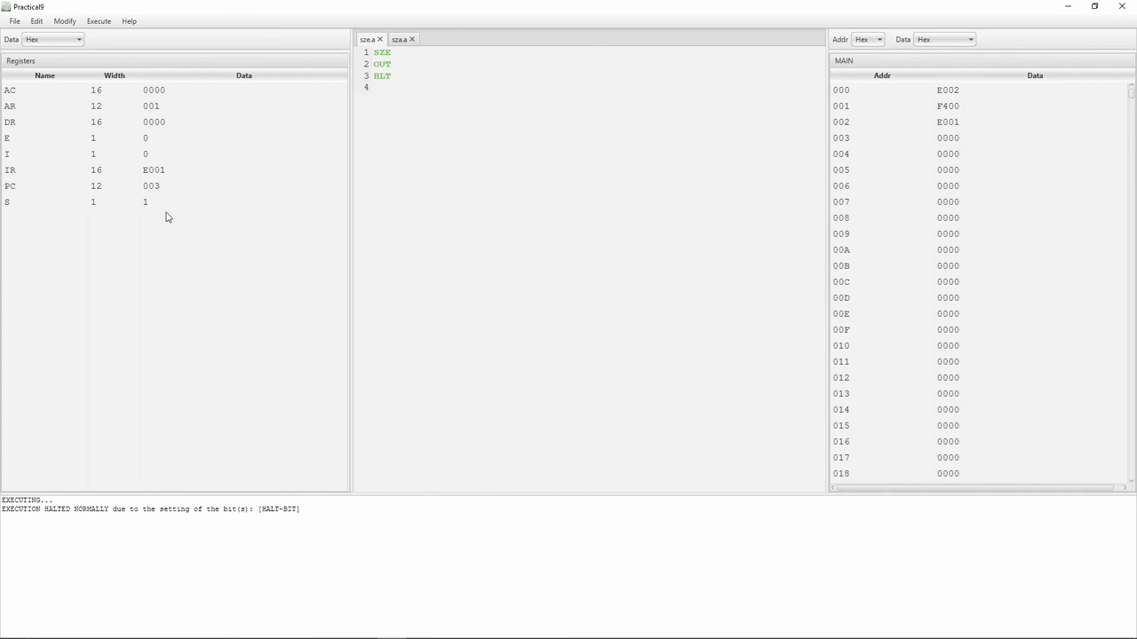
Step: Reset everything in the simulator, and assemble and load sze.a without running it
click(98, 21)
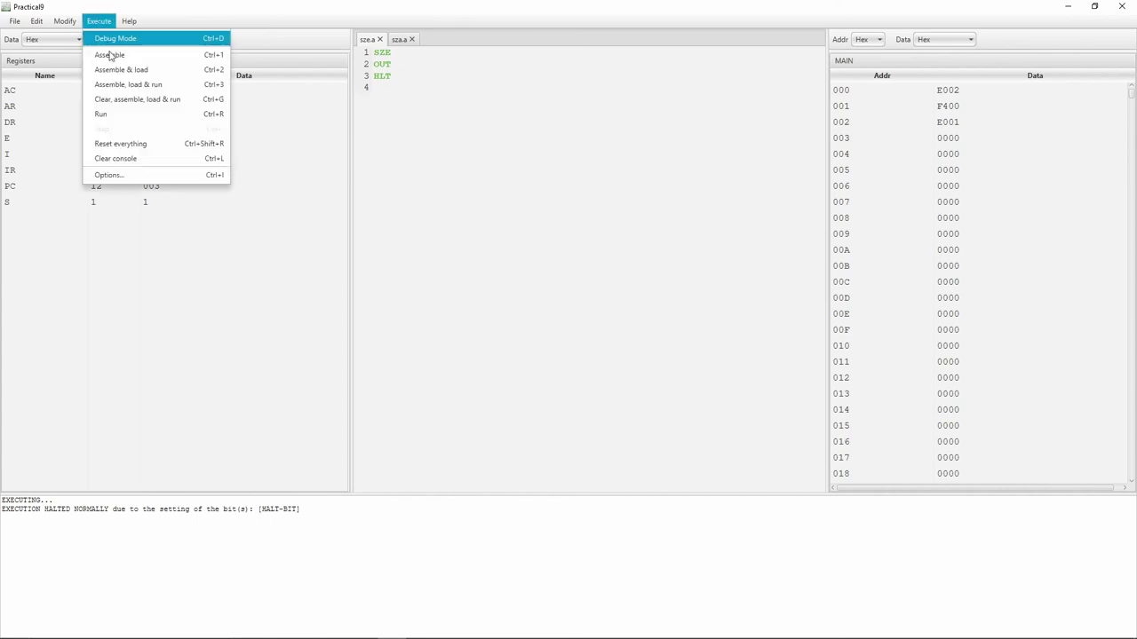
click(122, 144)
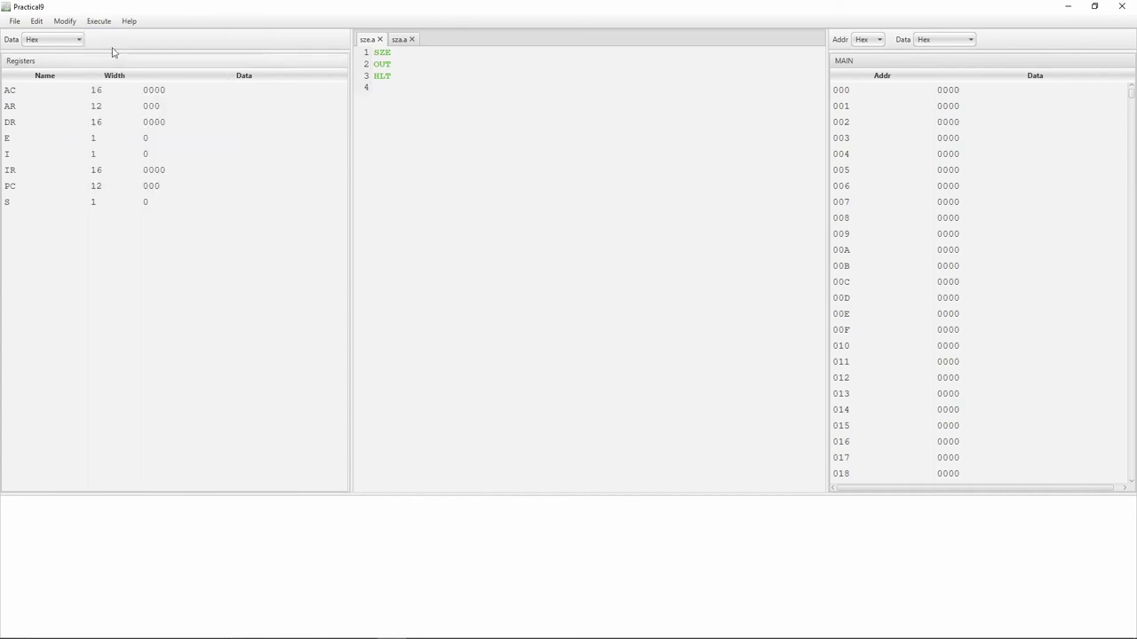
click(99, 20)
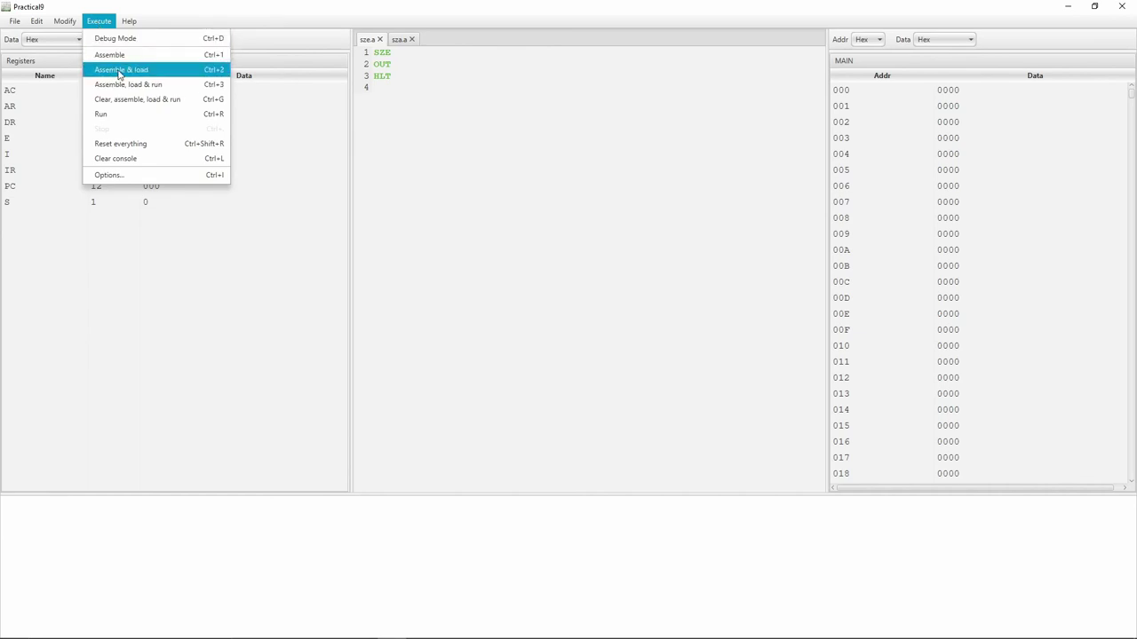
click(119, 71)
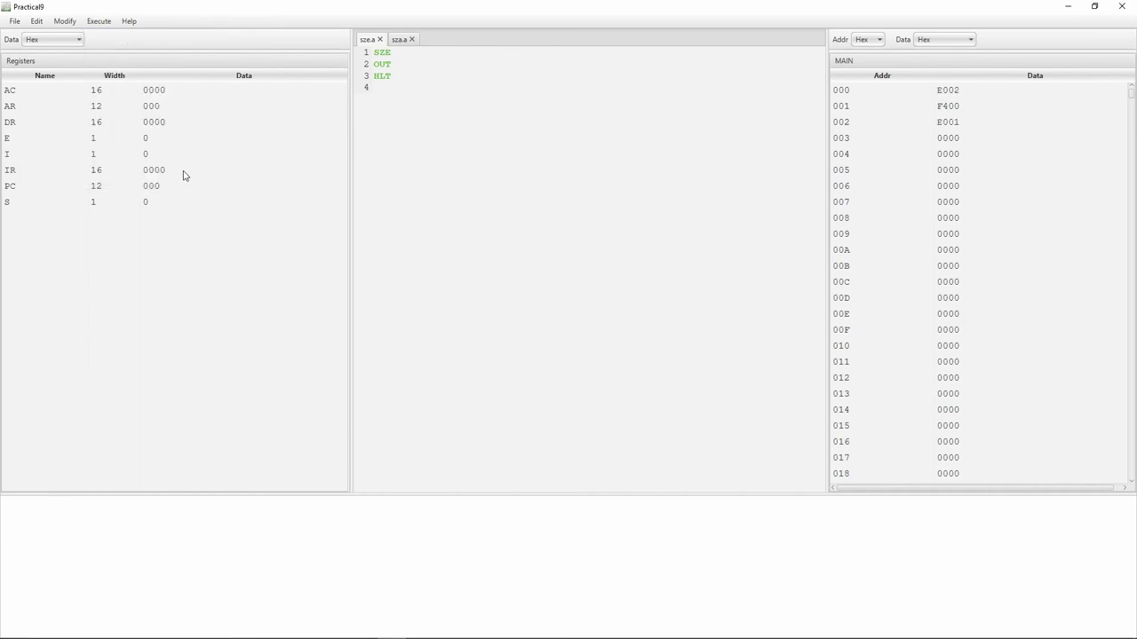
Step: Set register E to 1 and run the loaded sze.a program
click(147, 139)
click(149, 139)
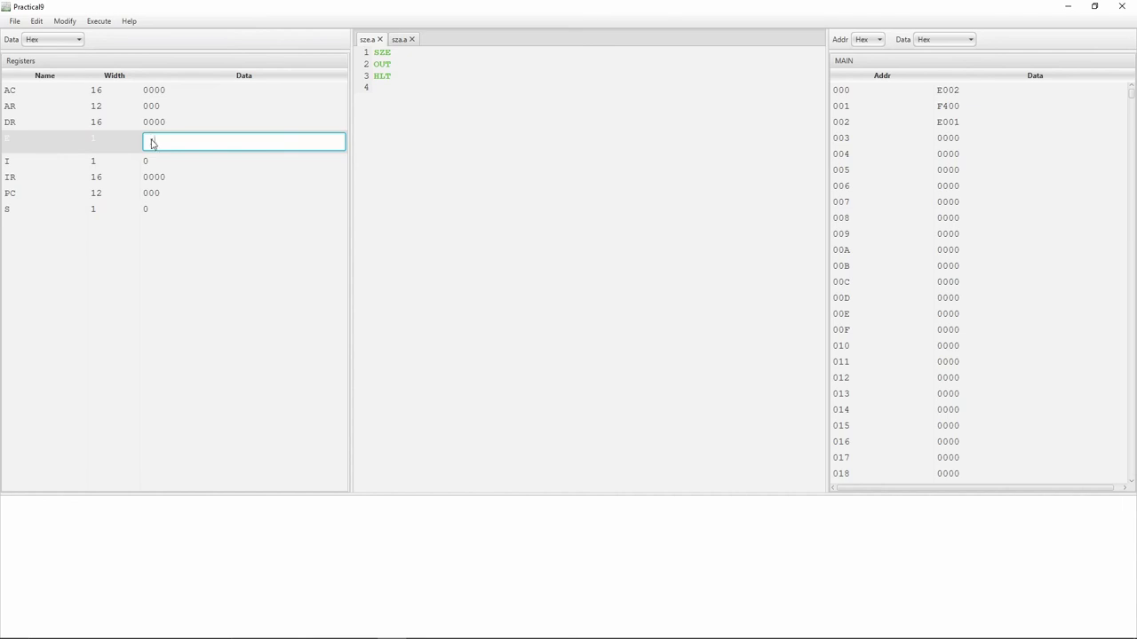
key(Escape)
click(97, 21)
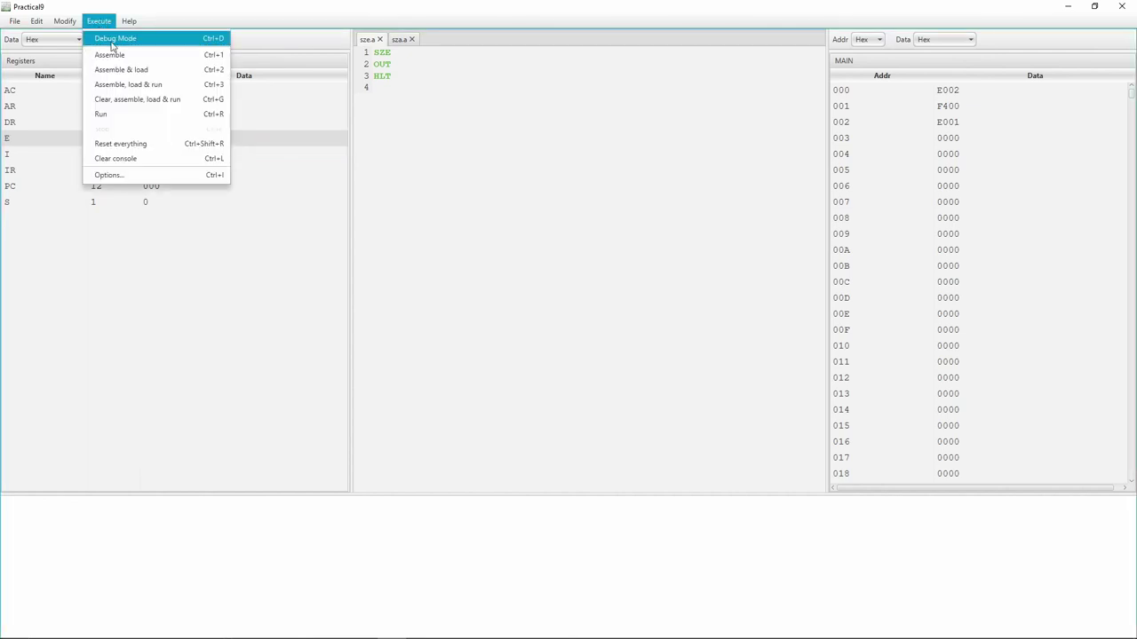
click(142, 114)
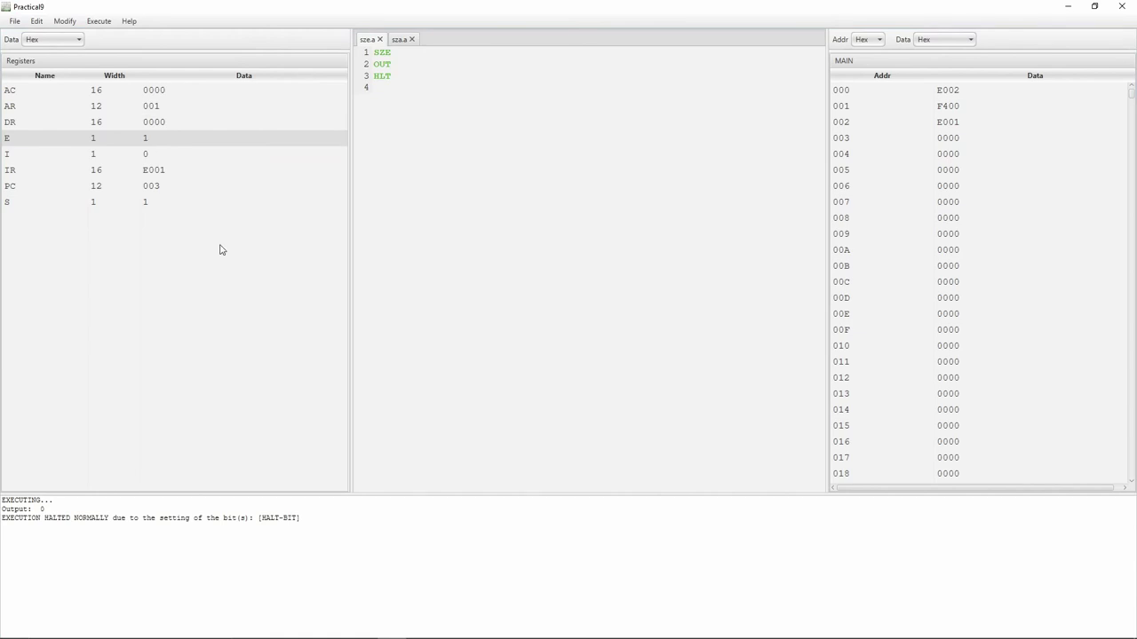
double_click(41, 517)
click(250, 516)
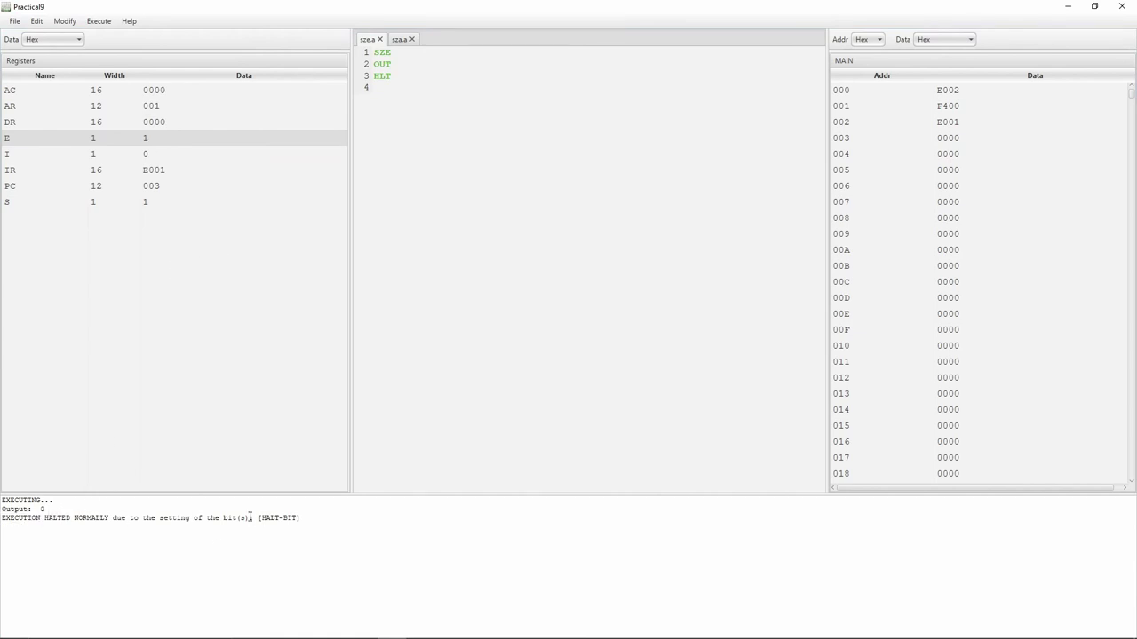